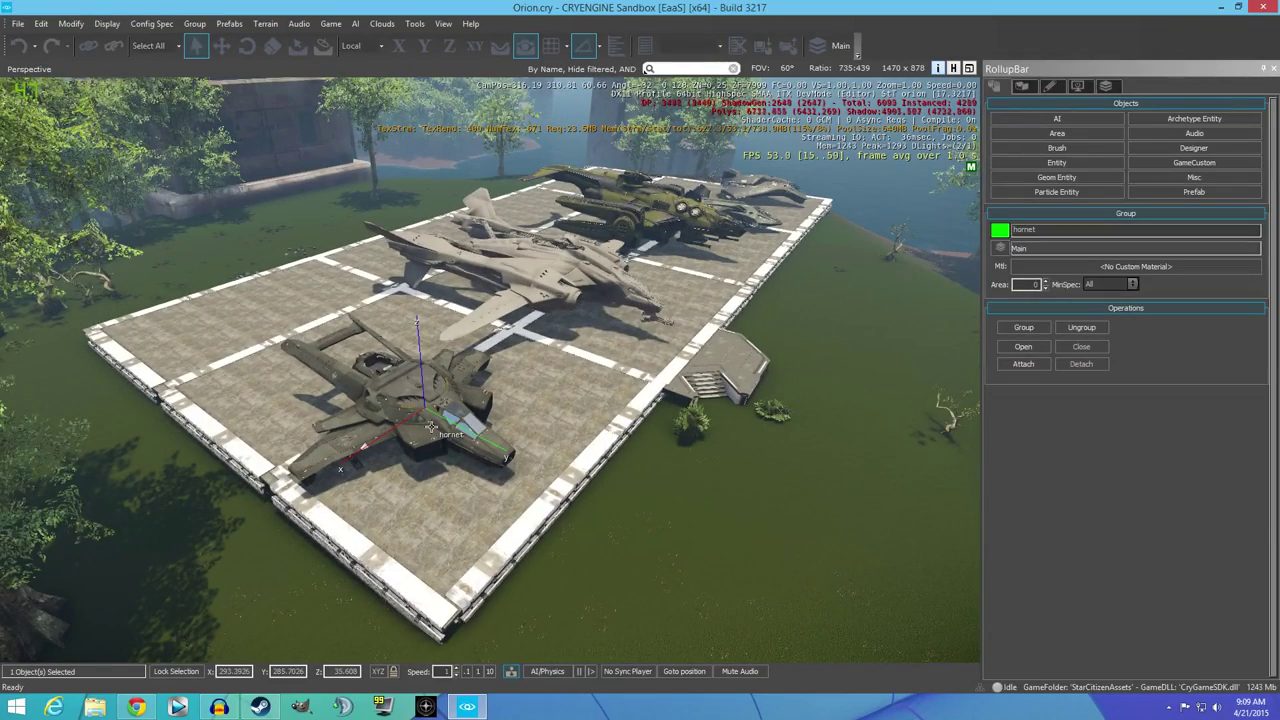
# Step: Delete the hornet group and the AEGIS-Vanguard ship from the landing platform
pyautogui.press('Delete')
pyautogui.click(586, 382)
pyautogui.click(520, 258)
pyautogui.press('Delete')
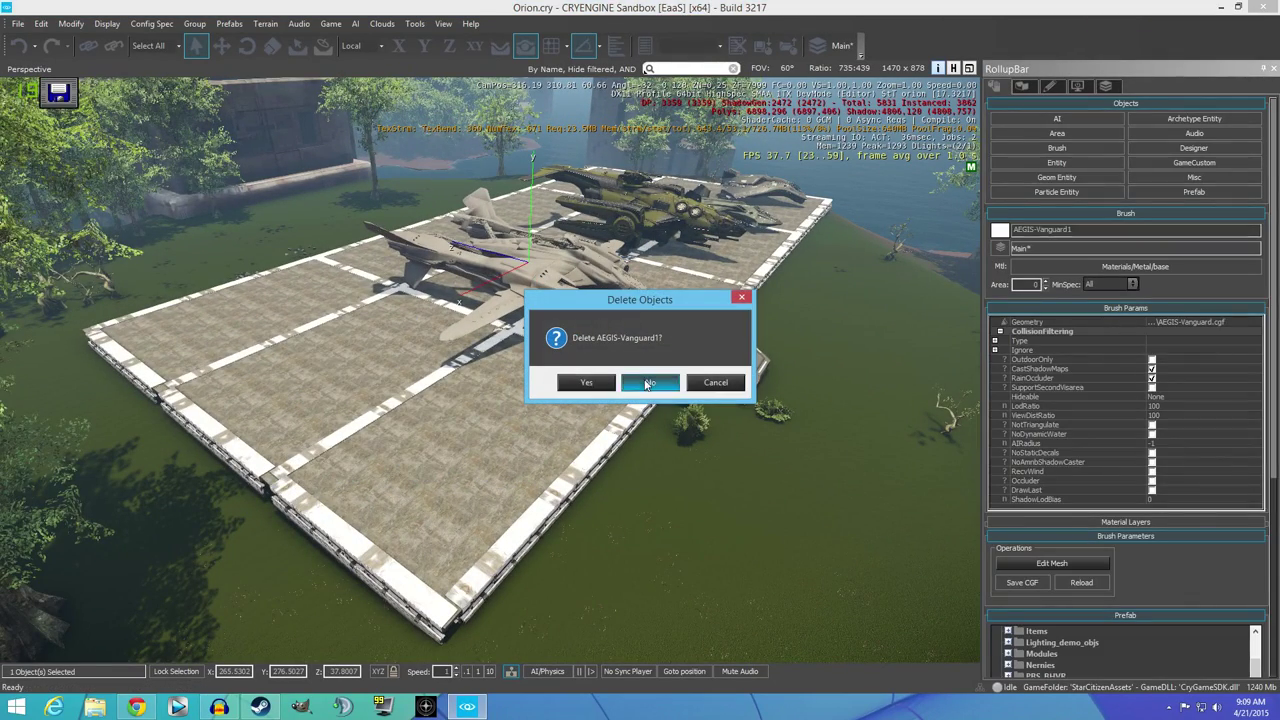
pyautogui.click(648, 383)
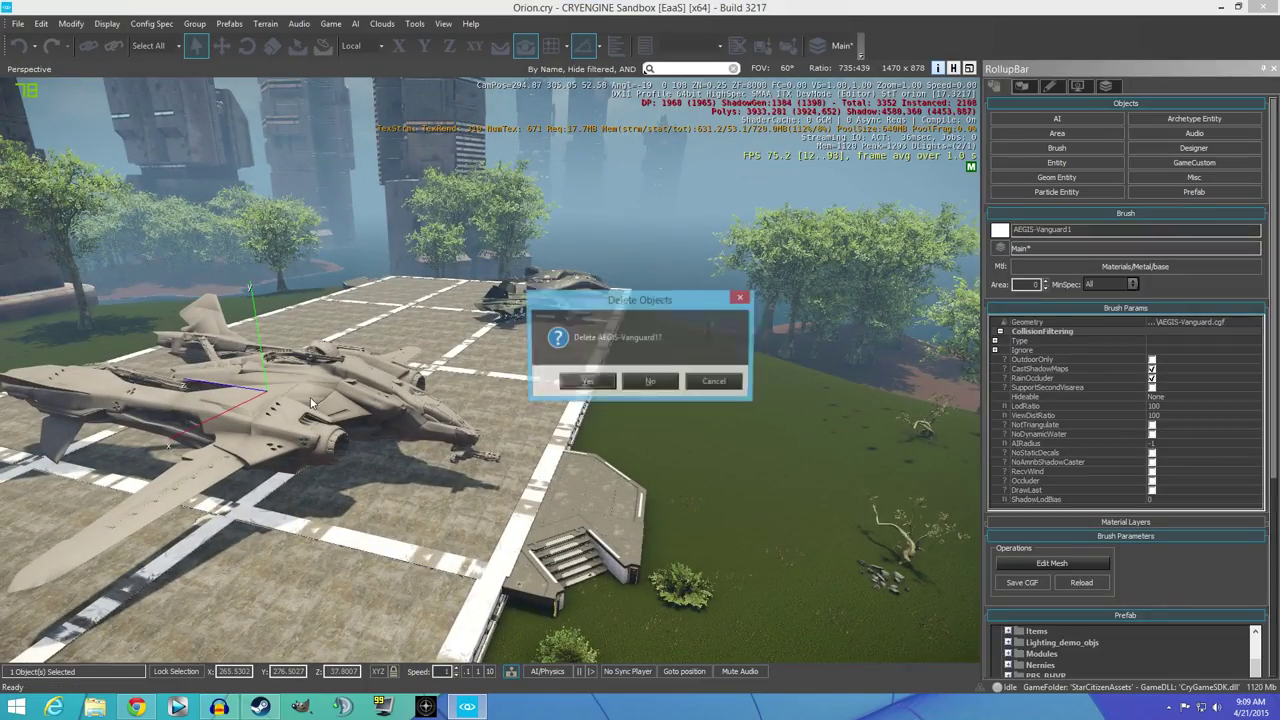
pyautogui.click(589, 382)
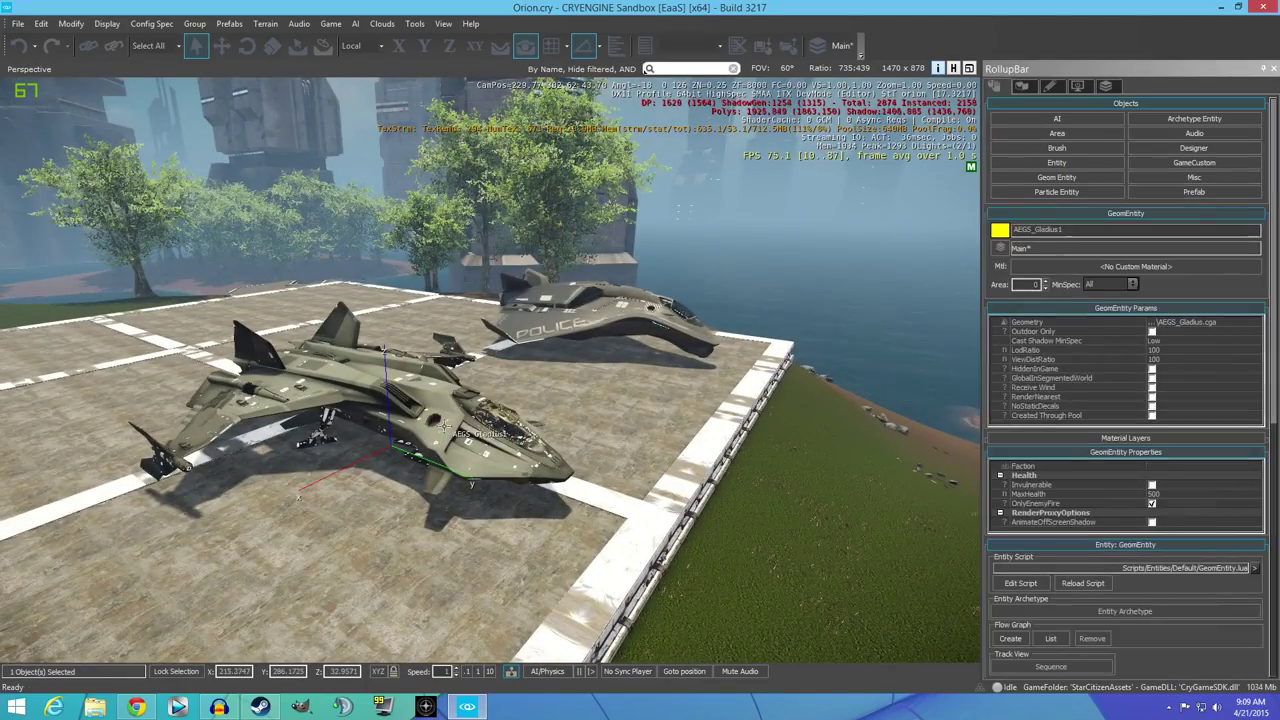
# Step: Delete the AEGS_Gladius and AEGS_Avenger ships from the landing platform
pyautogui.press('Delete')
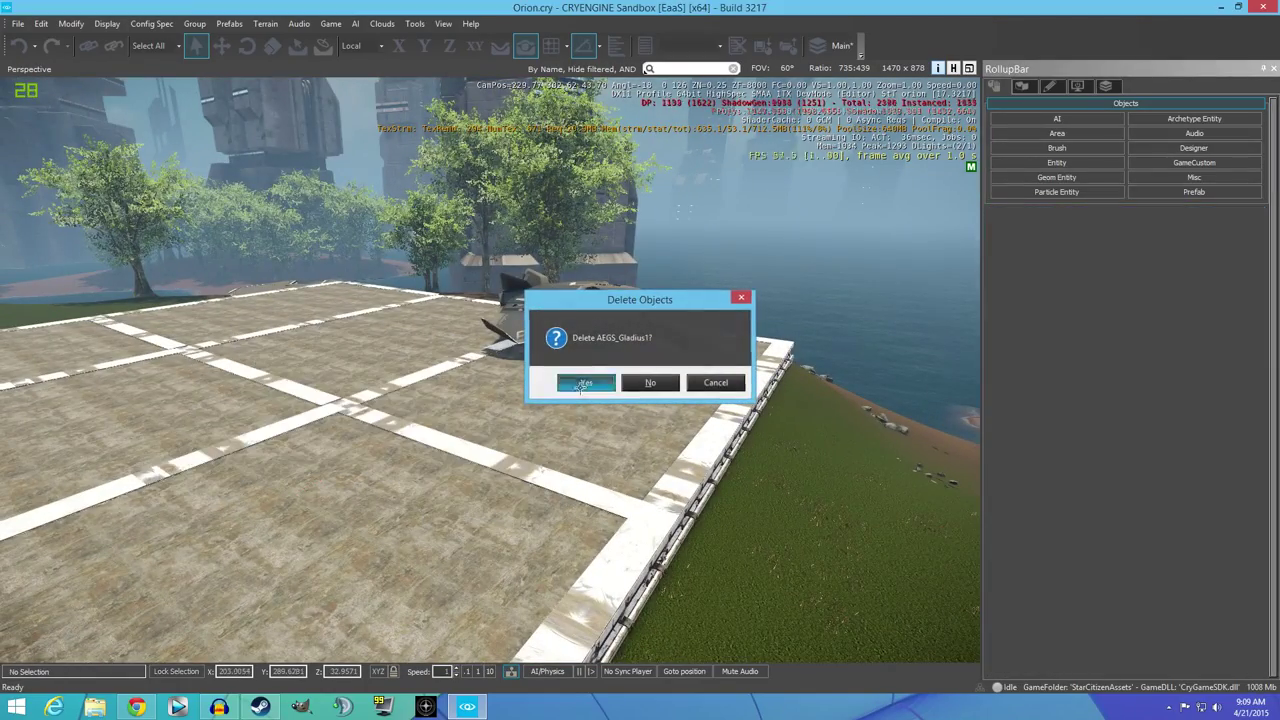
pyautogui.click(608, 317)
pyautogui.press('Delete')
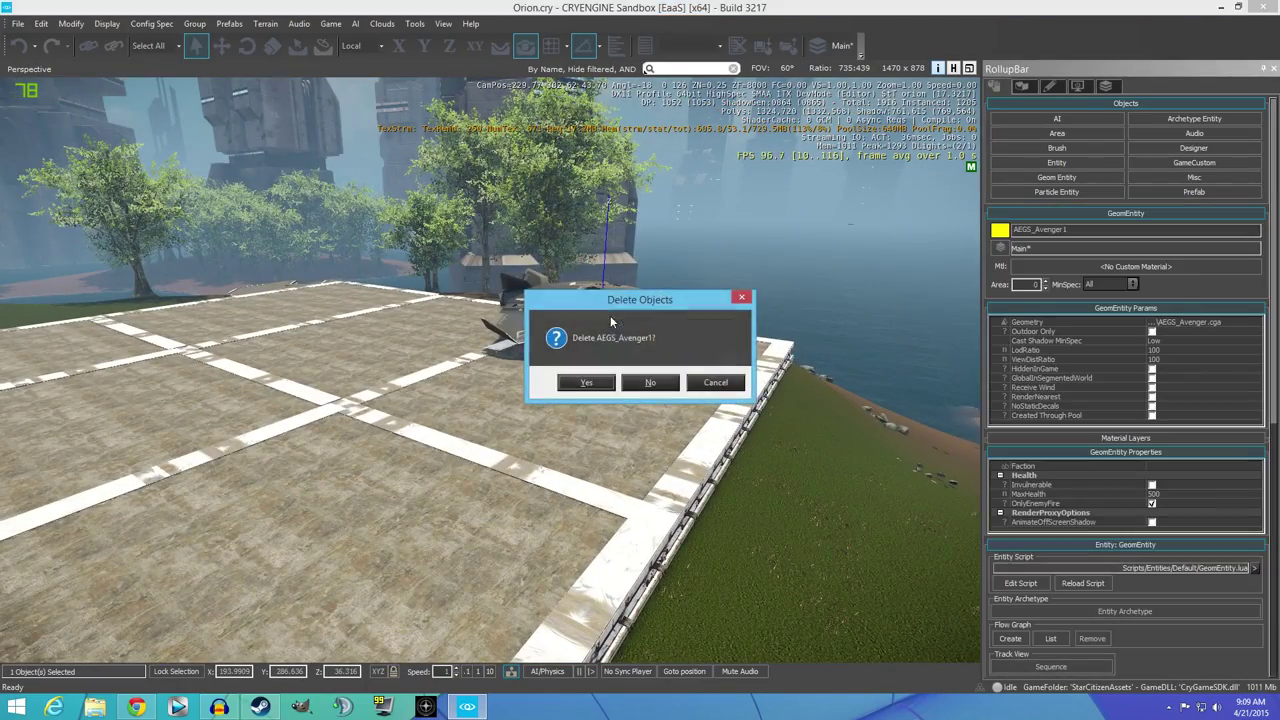
pyautogui.click(594, 380)
# Step: Select the trees and undergrowth on the island beside the platform and move them back toward the shoreline
pyautogui.scroll(-10, 589, 460)
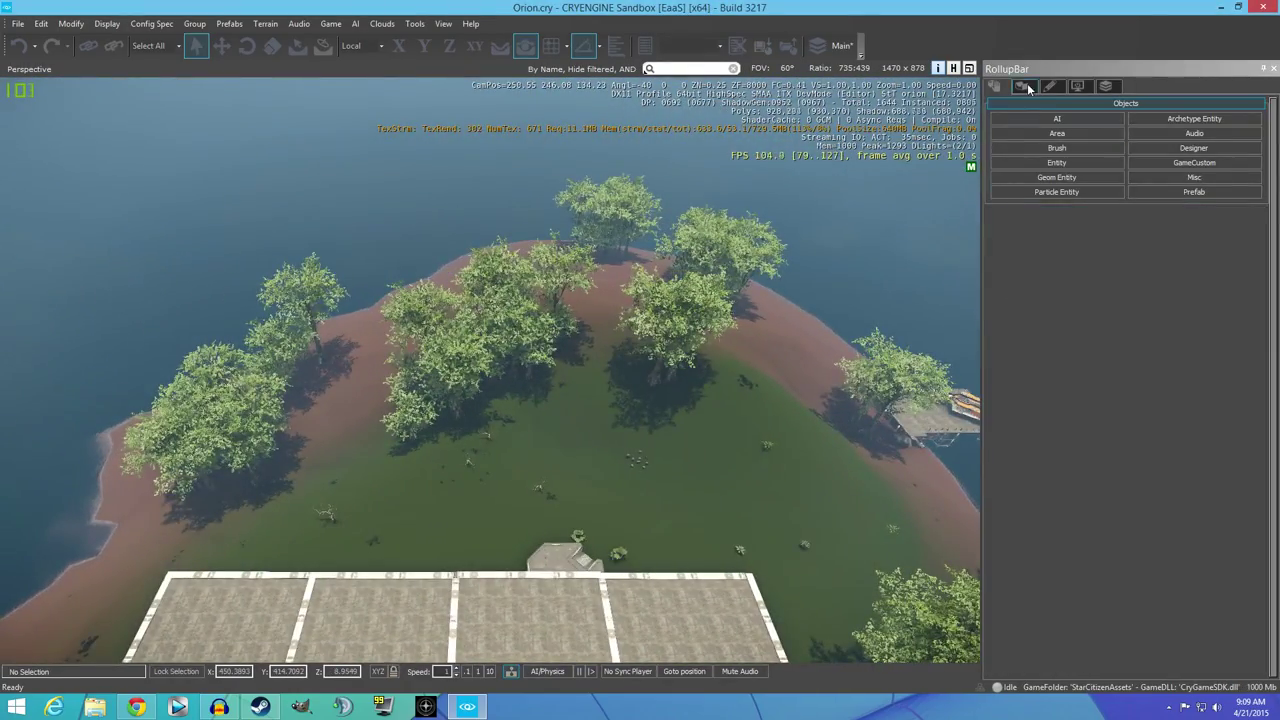
pyautogui.click(1022, 87)
pyautogui.click(1056, 133)
pyautogui.moveTo(170, 170); pyautogui.dragTo(840, 563)
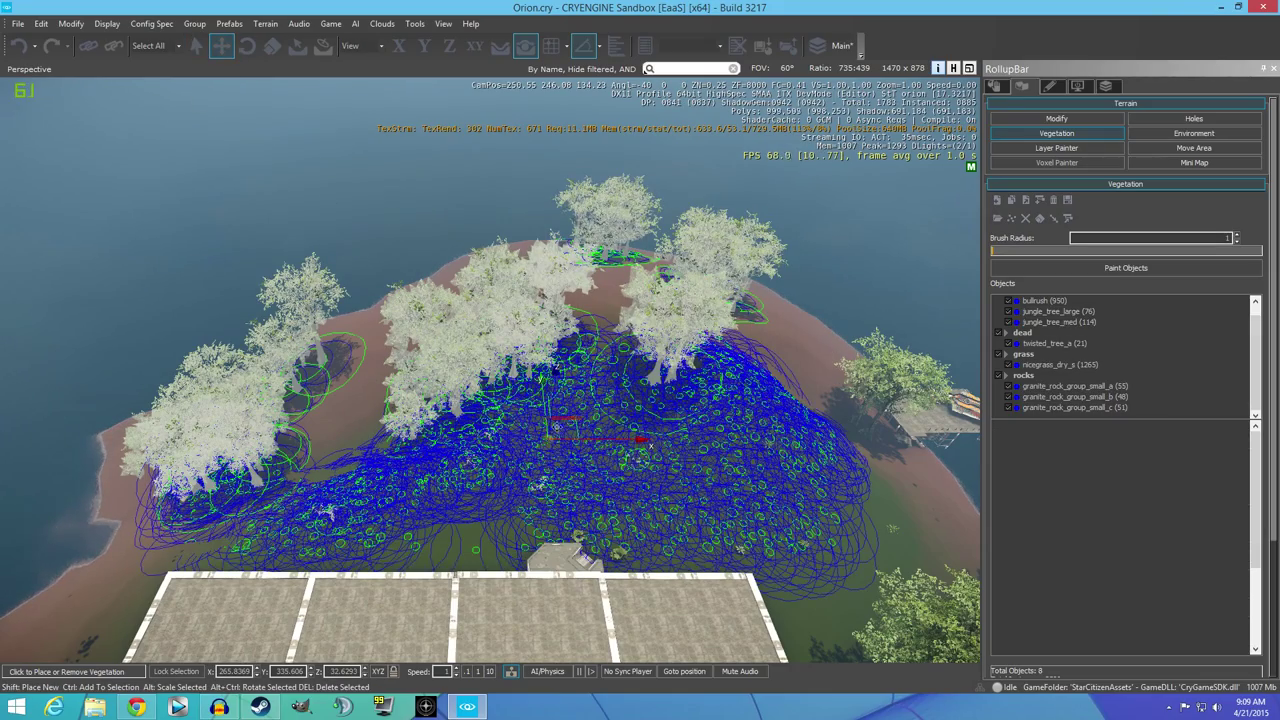
pyautogui.moveTo(556, 426); pyautogui.dragTo(587, 245)
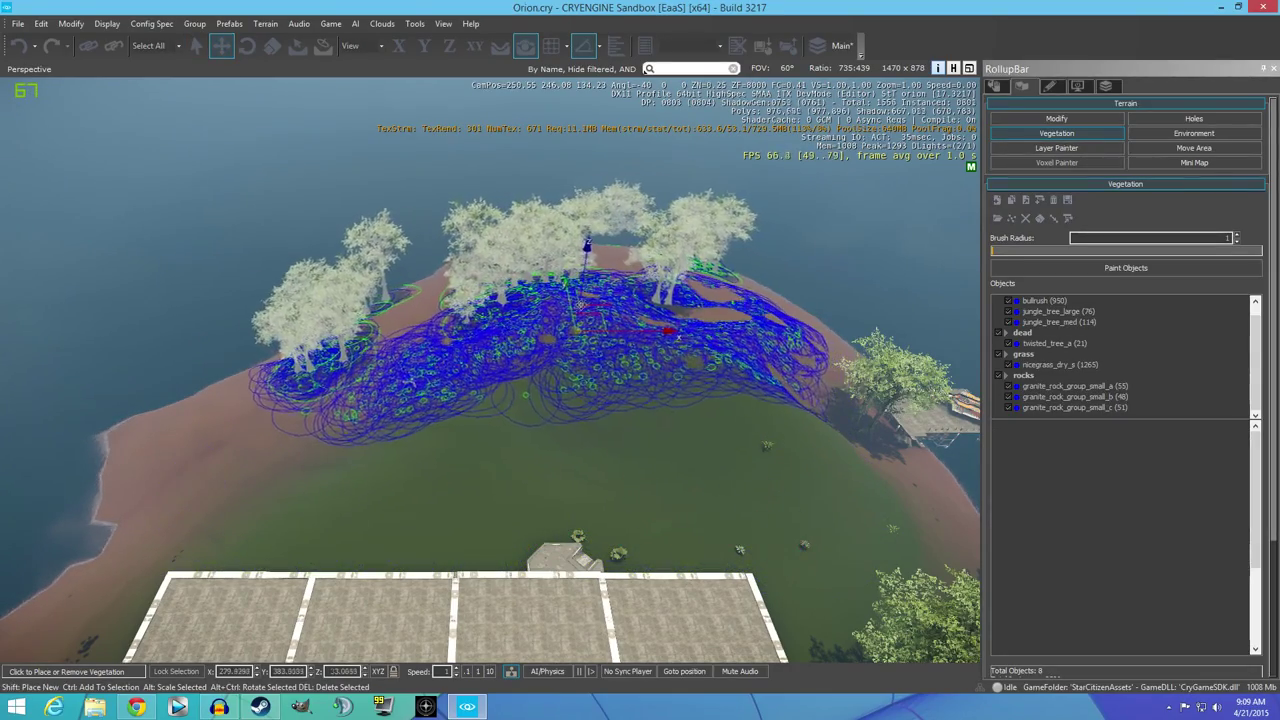
# Step: Select the vegetation still scattered on the grass beside the platform and move it aside toward the shore
pyautogui.click(628, 494)
pyautogui.moveTo(533, 490); pyautogui.dragTo(771, 586)
pyautogui.moveTo(680, 530); pyautogui.dragTo(900, 425)
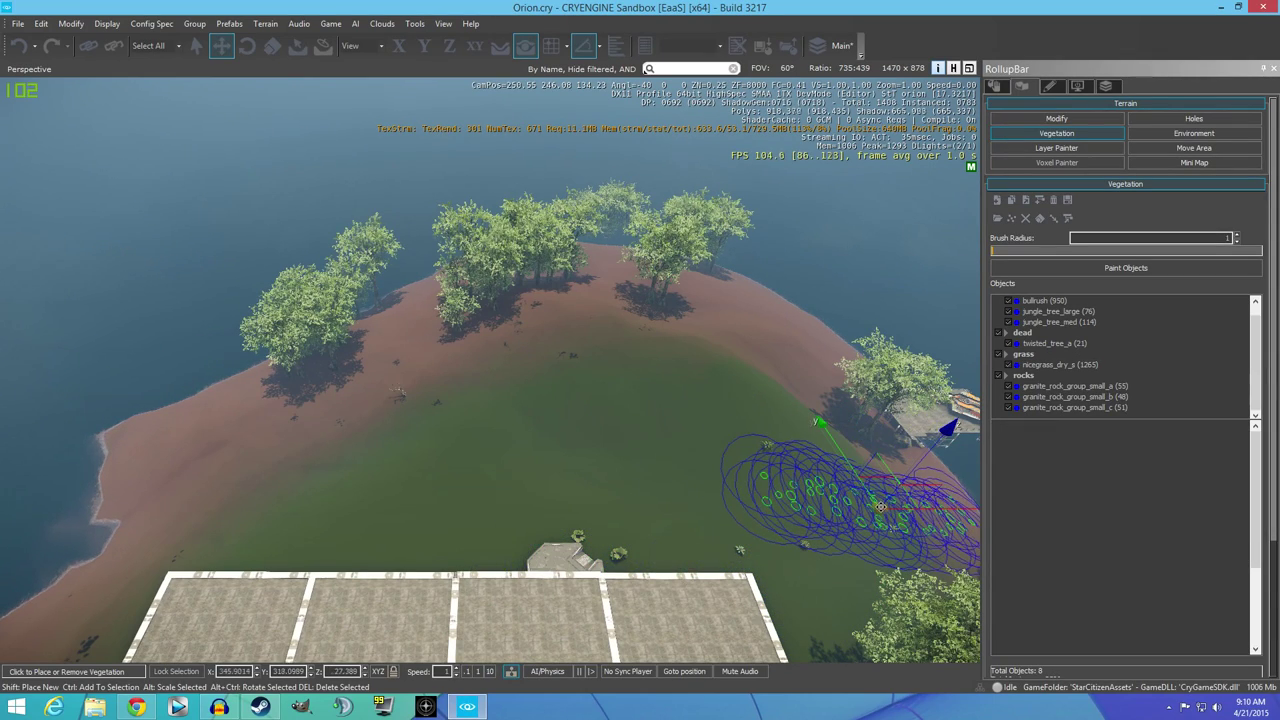
pyautogui.moveTo(466, 457); pyautogui.dragTo(329, 424)
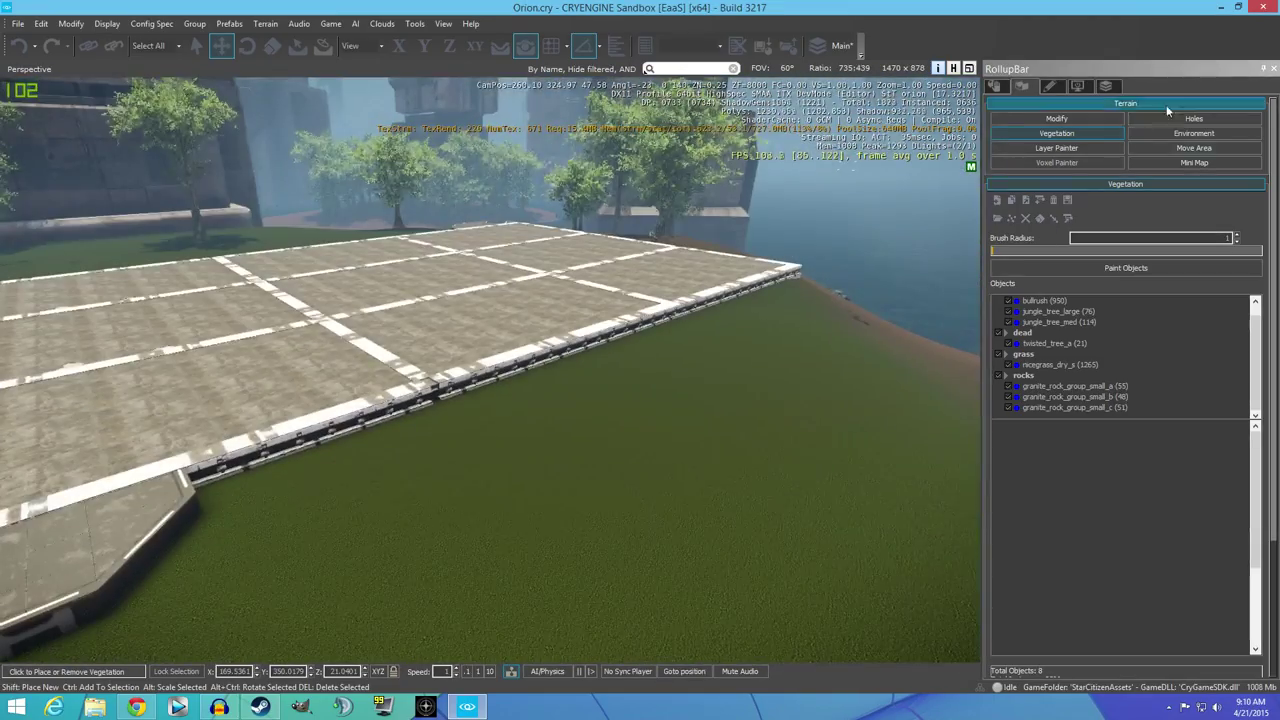
# Step: Pick the terrain height of 31.8 at the platform's edge and switch the terrain brush to Flatten
pyautogui.click(996, 87)
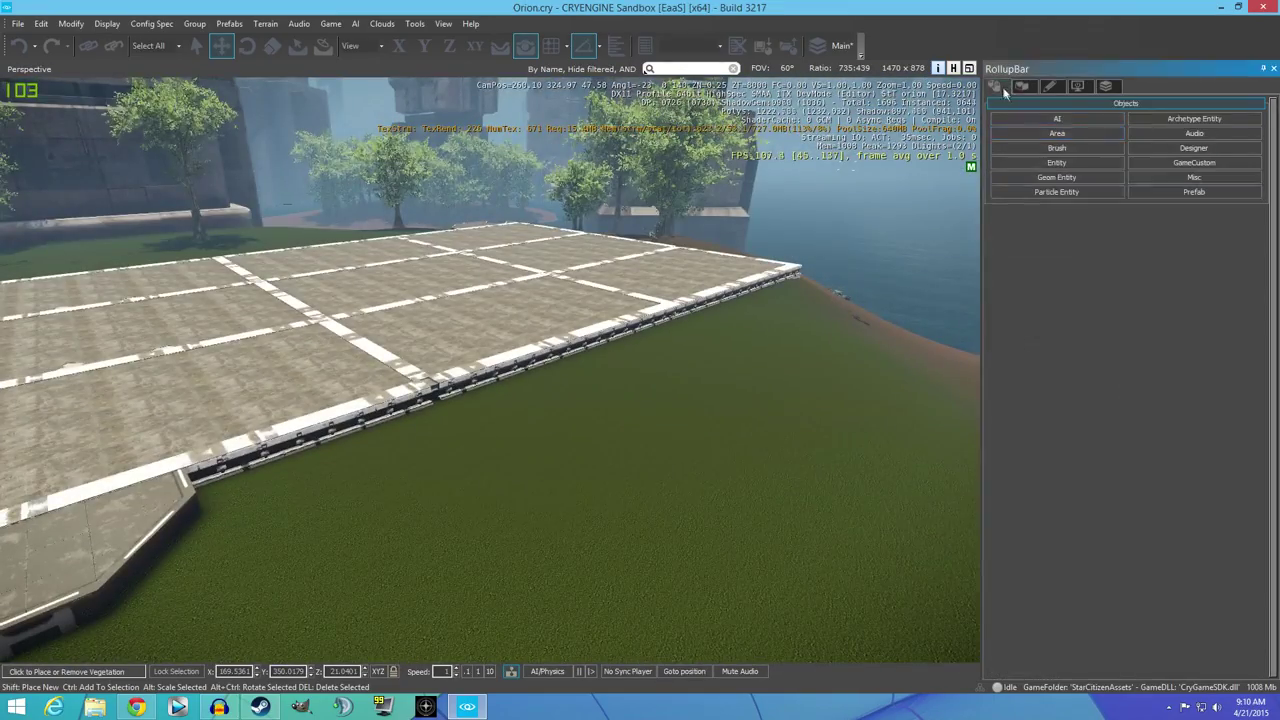
pyautogui.click(1040, 148)
pyautogui.click(1021, 86)
pyautogui.click(1191, 222)
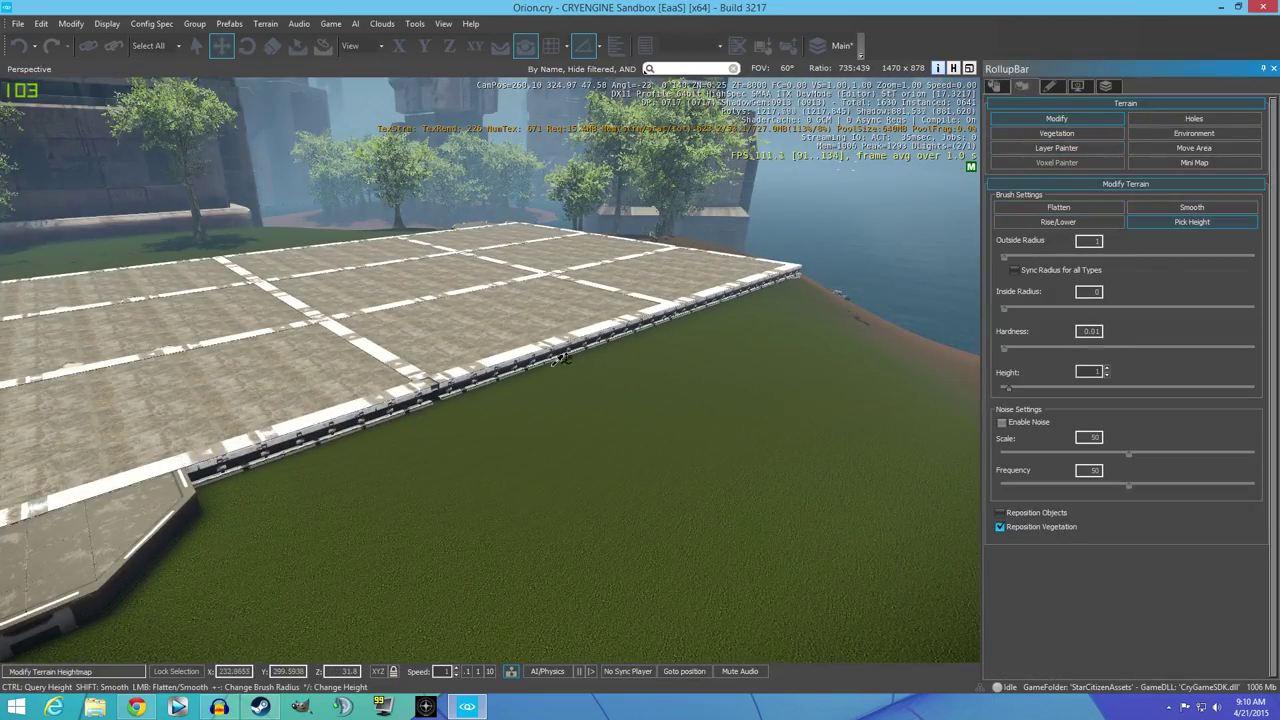
pyautogui.click(1048, 207)
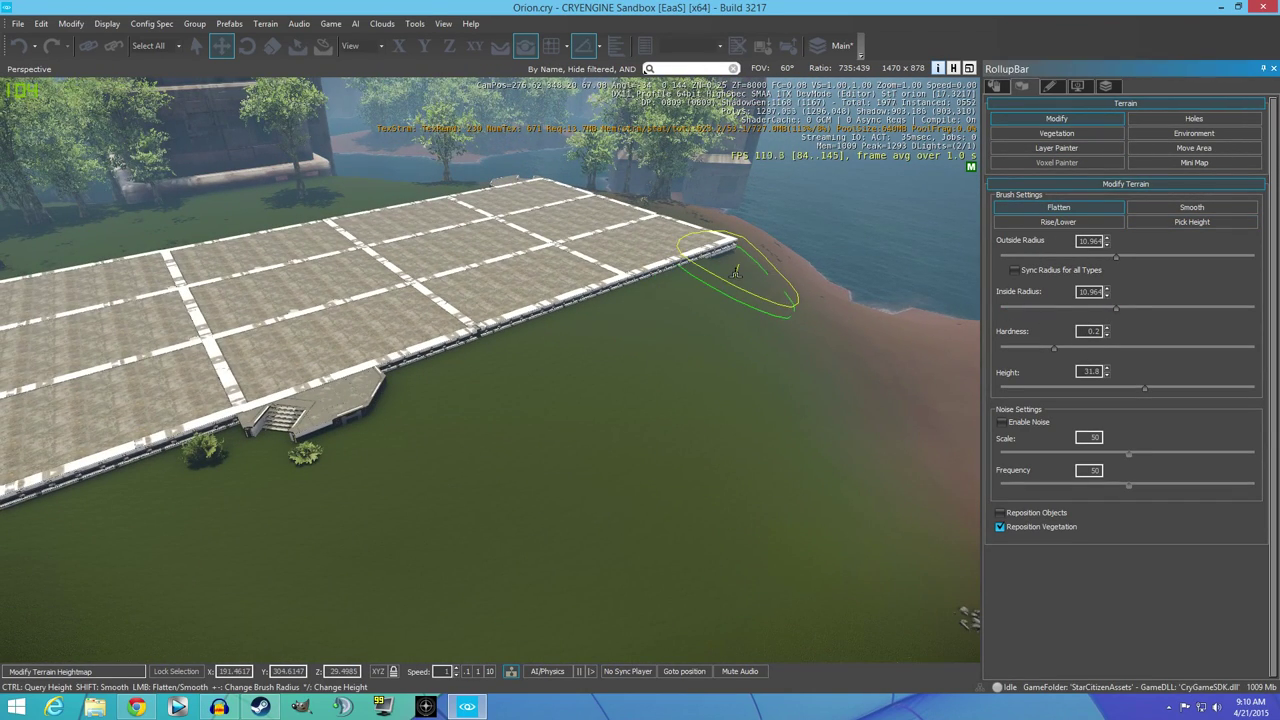
# Step: Flatten the ground from the platform's edge out to the shoreline with the brush at height 31.8
pyautogui.moveTo(735, 272)
pyautogui.mouseDown()
pyautogui.moveTo(843, 364)
pyautogui.moveTo(765, 343)
pyautogui.mouseUp()
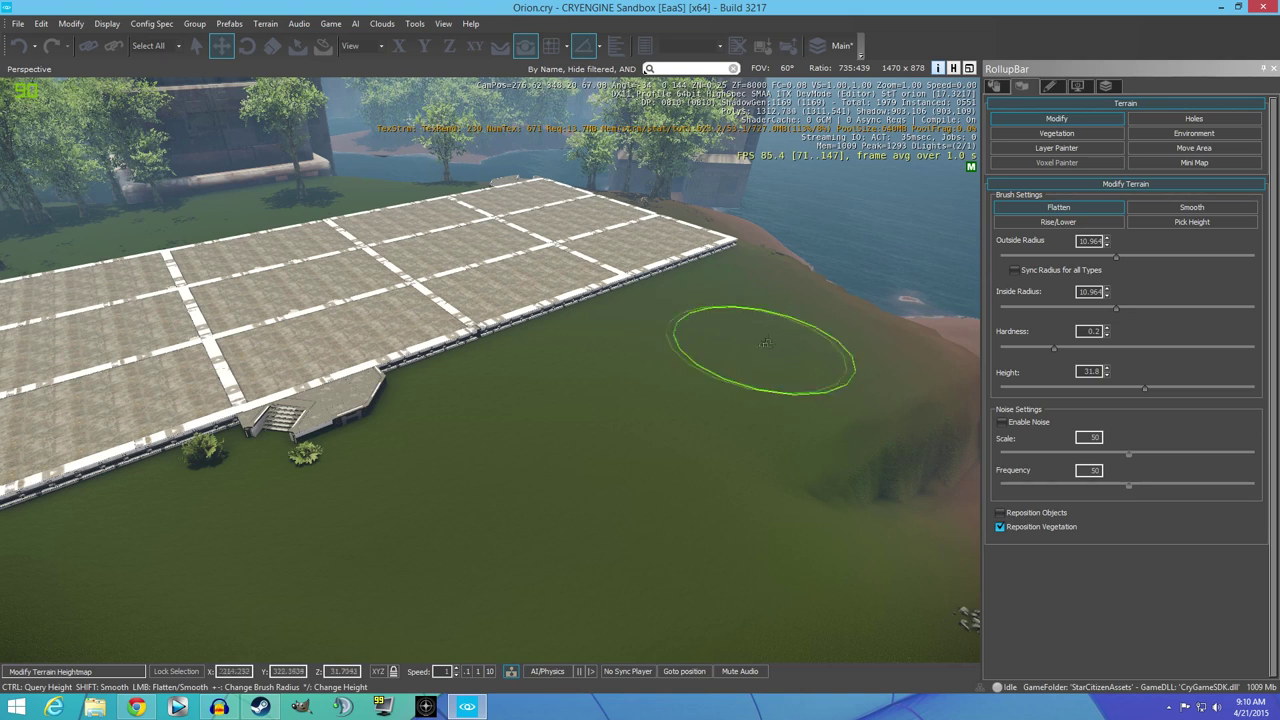
pyautogui.scroll(-3, 815, 440)
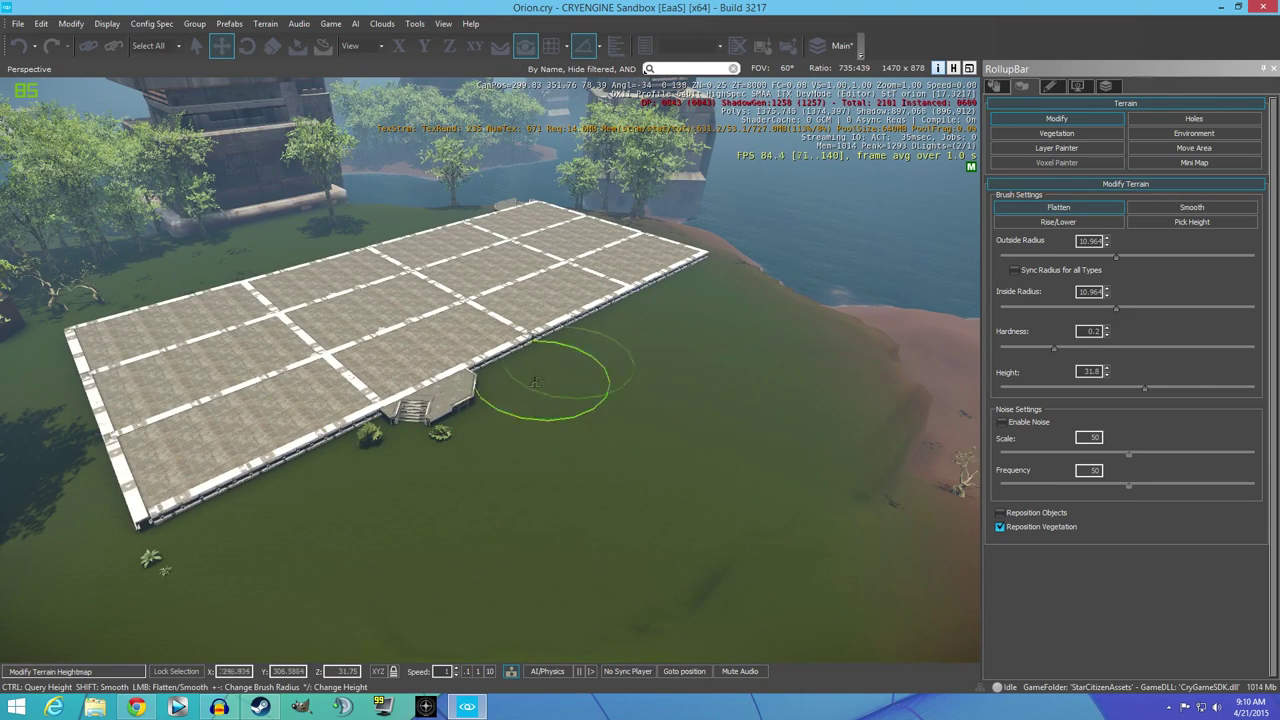
pyautogui.moveTo(800, 450)
pyautogui.mouseDown()
pyautogui.moveTo(623, 471)
pyautogui.moveTo(510, 535)
pyautogui.mouseUp()
pyautogui.moveTo(665, 563)
pyautogui.mouseDown()
pyautogui.moveTo(791, 526)
pyautogui.moveTo(727, 420)
pyautogui.mouseUp()
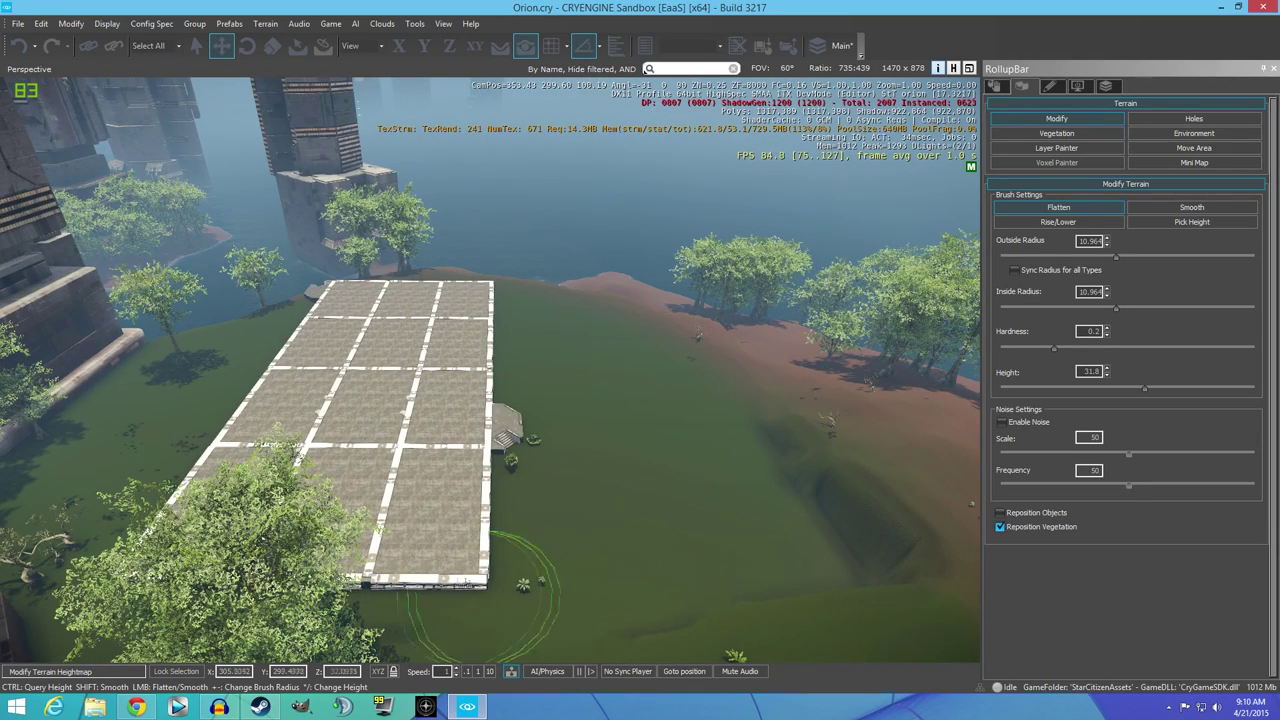
pyautogui.moveTo(720, 610); pyautogui.dragTo(832, 500)
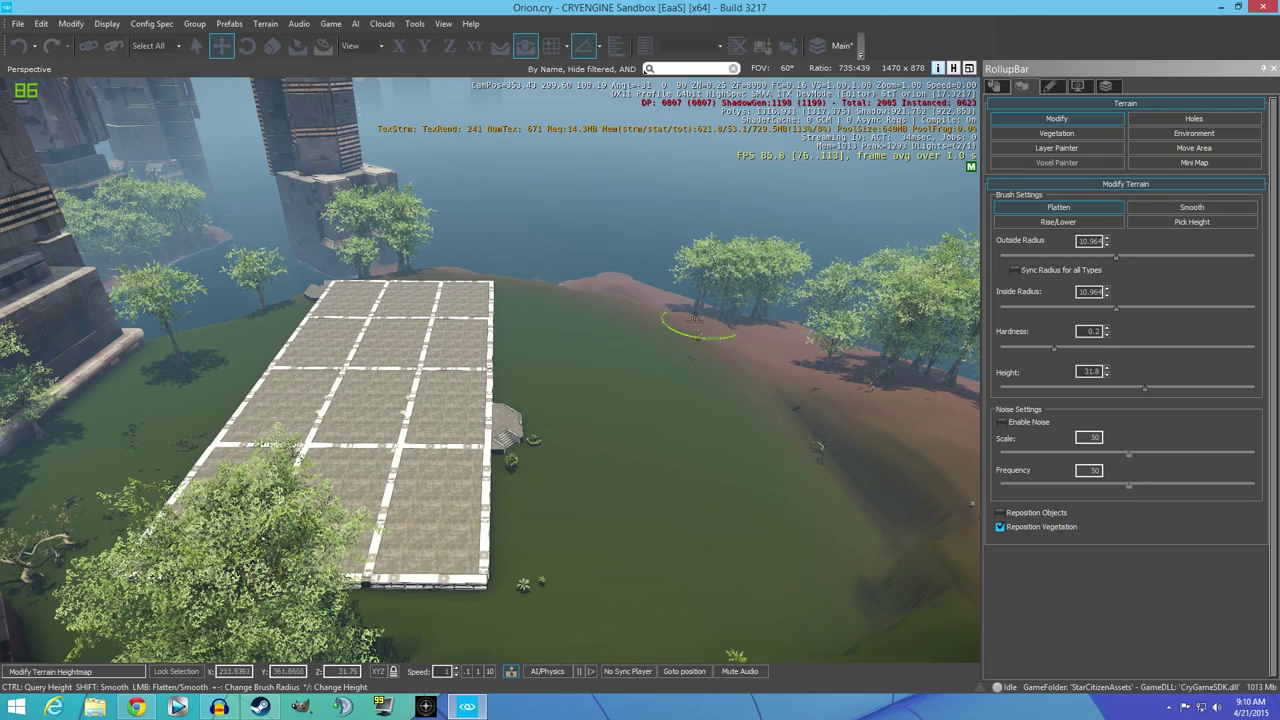
pyautogui.scroll(6, 698, 325)
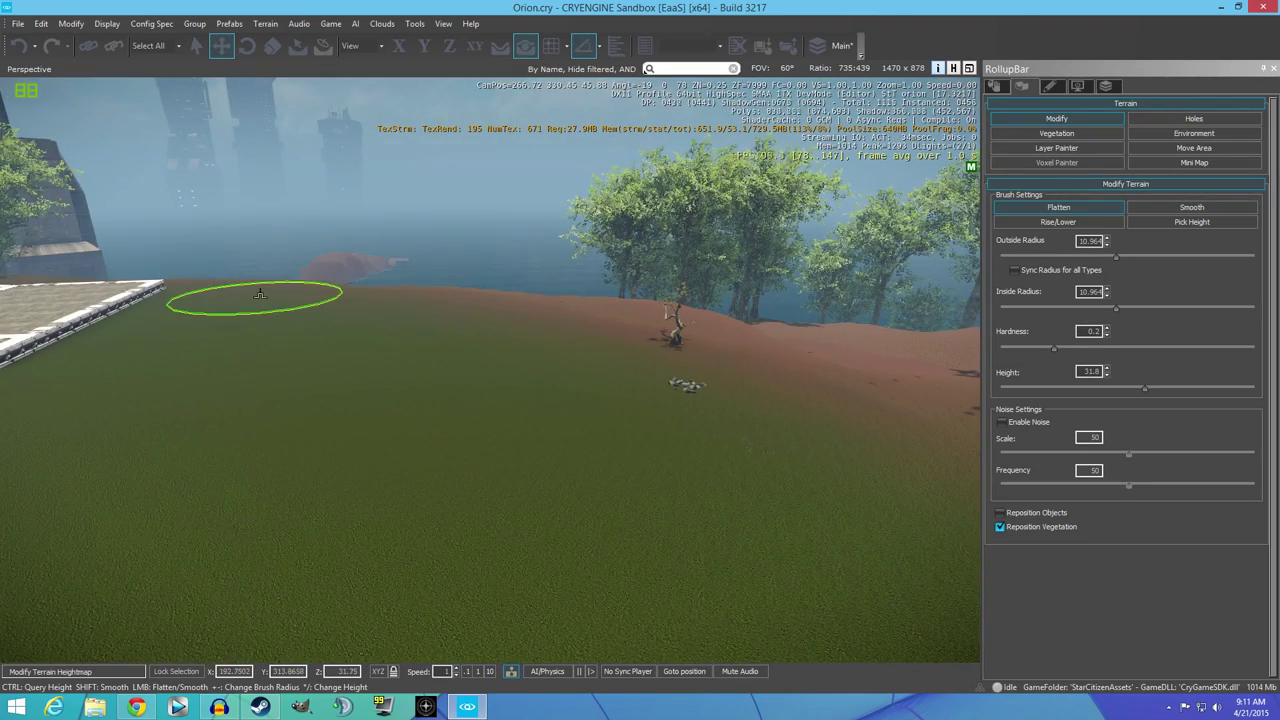
pyautogui.click(41, 23)
pyautogui.click(50, 34)
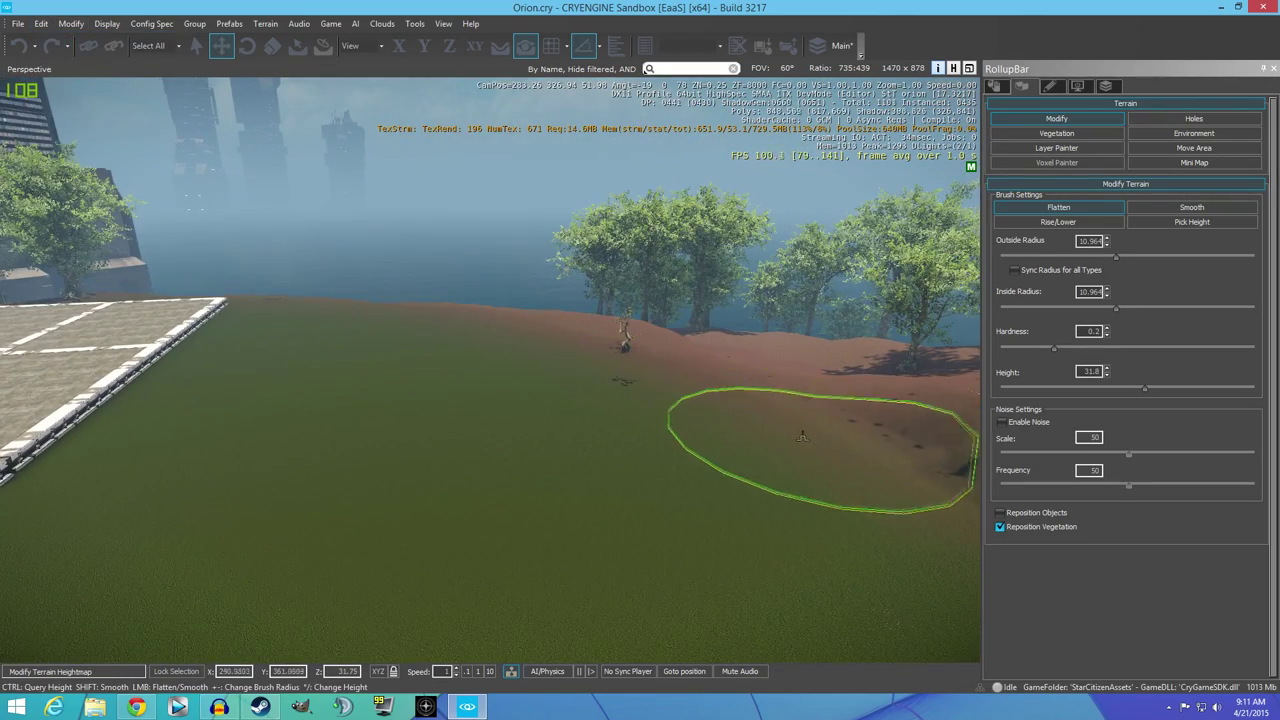
# Step: Delete the two bushes beside the platform's stairs and the small plant near the platform's corner
pyautogui.scroll(-6, 729, 440)
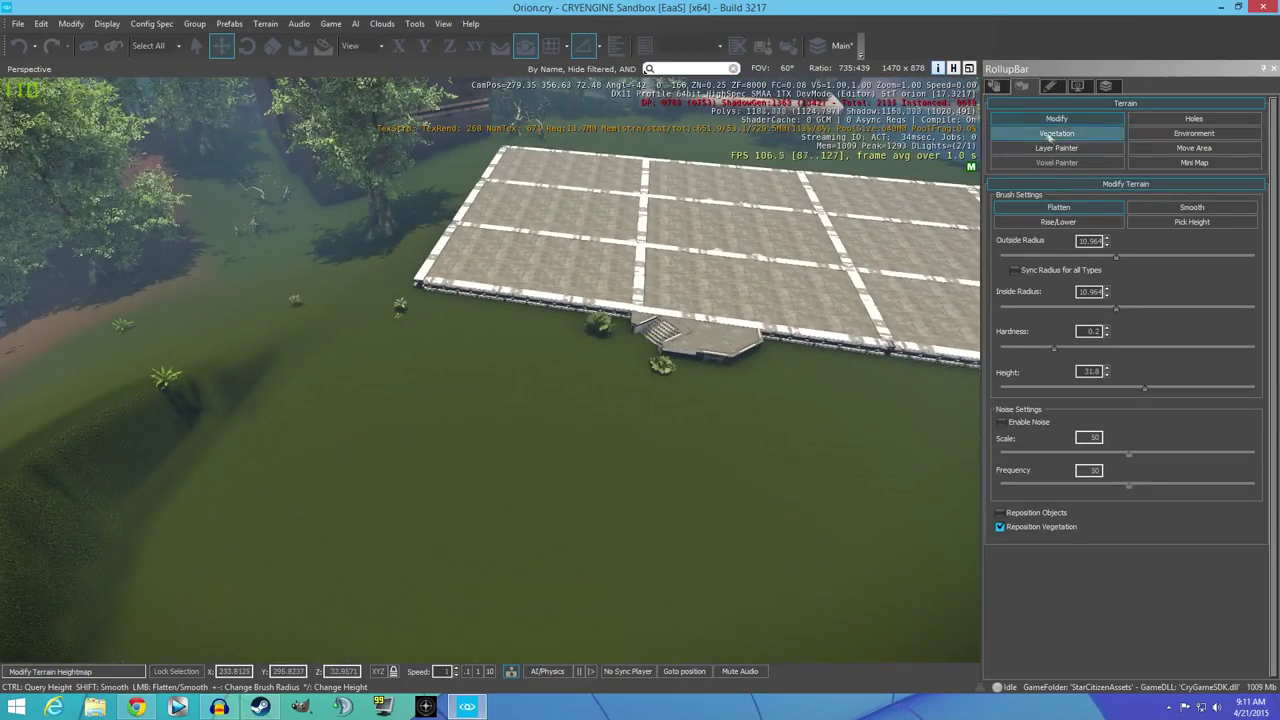
pyautogui.press('Escape')
pyautogui.click(662, 366)
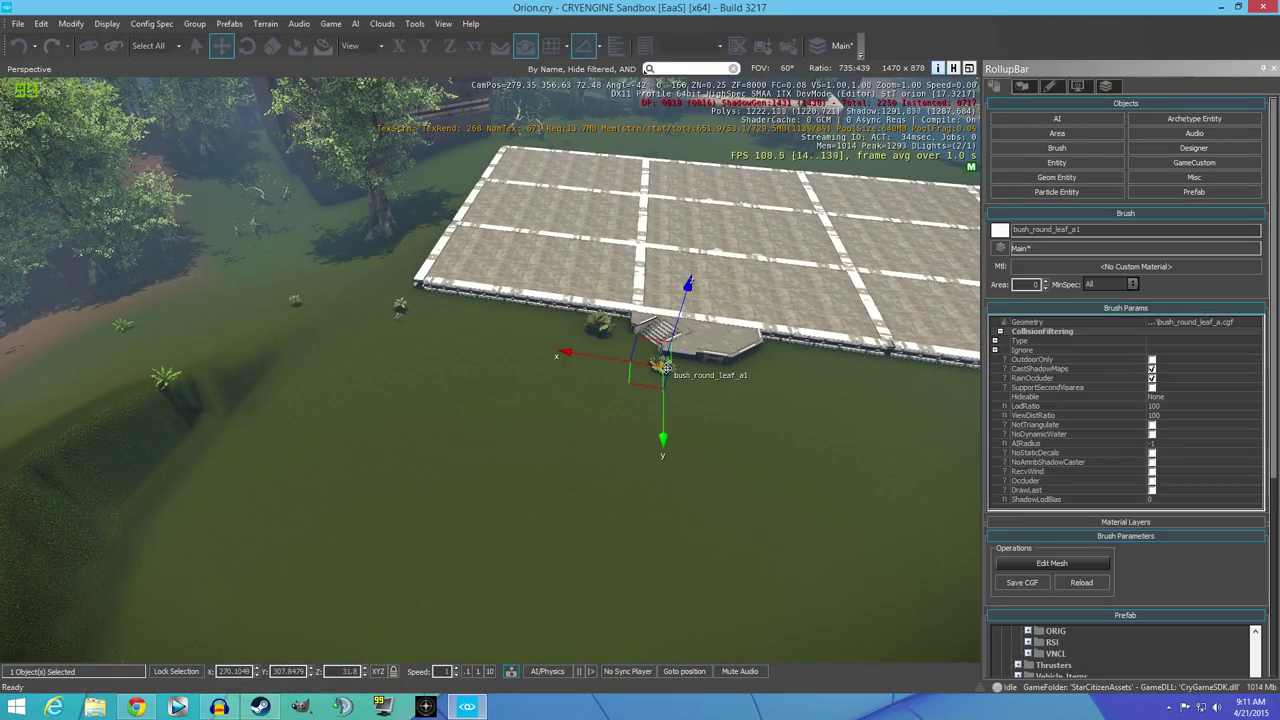
pyautogui.press('Delete')
pyautogui.click(586, 382)
pyautogui.click(600, 322)
pyautogui.press('Delete')
pyautogui.click(586, 382)
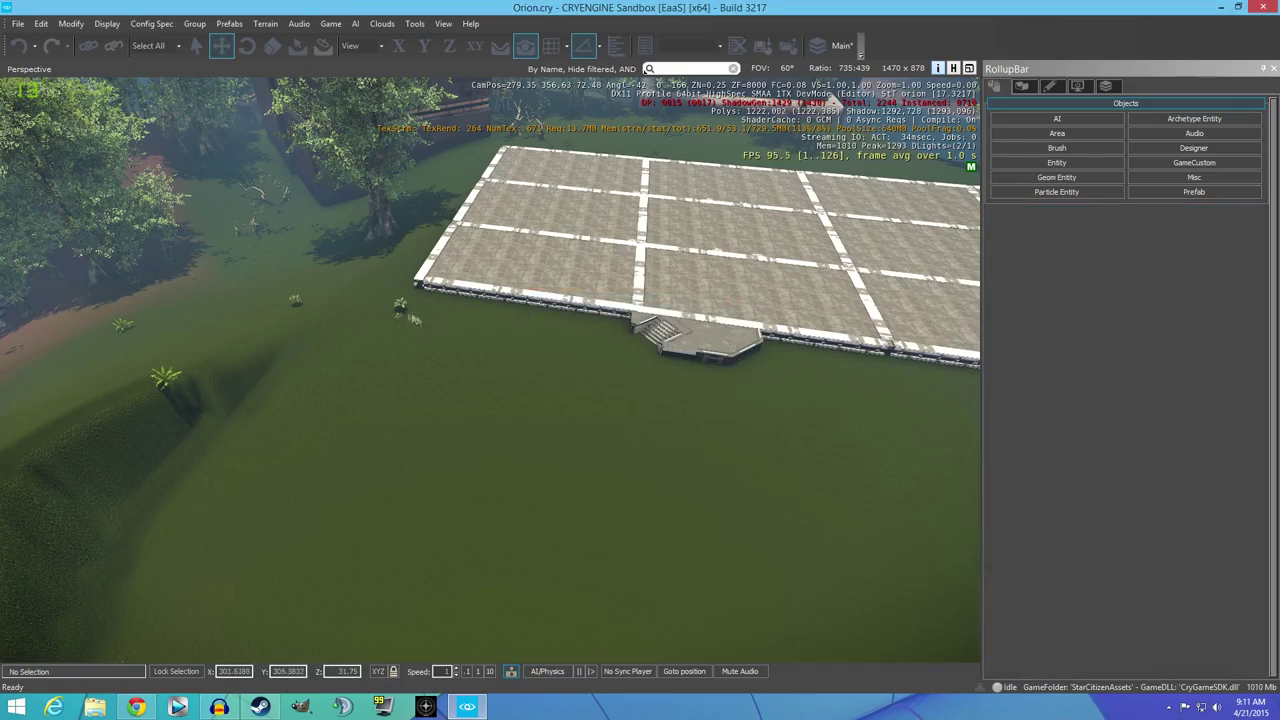
pyautogui.click(399, 316)
pyautogui.press('Delete')
pyautogui.click(577, 394)
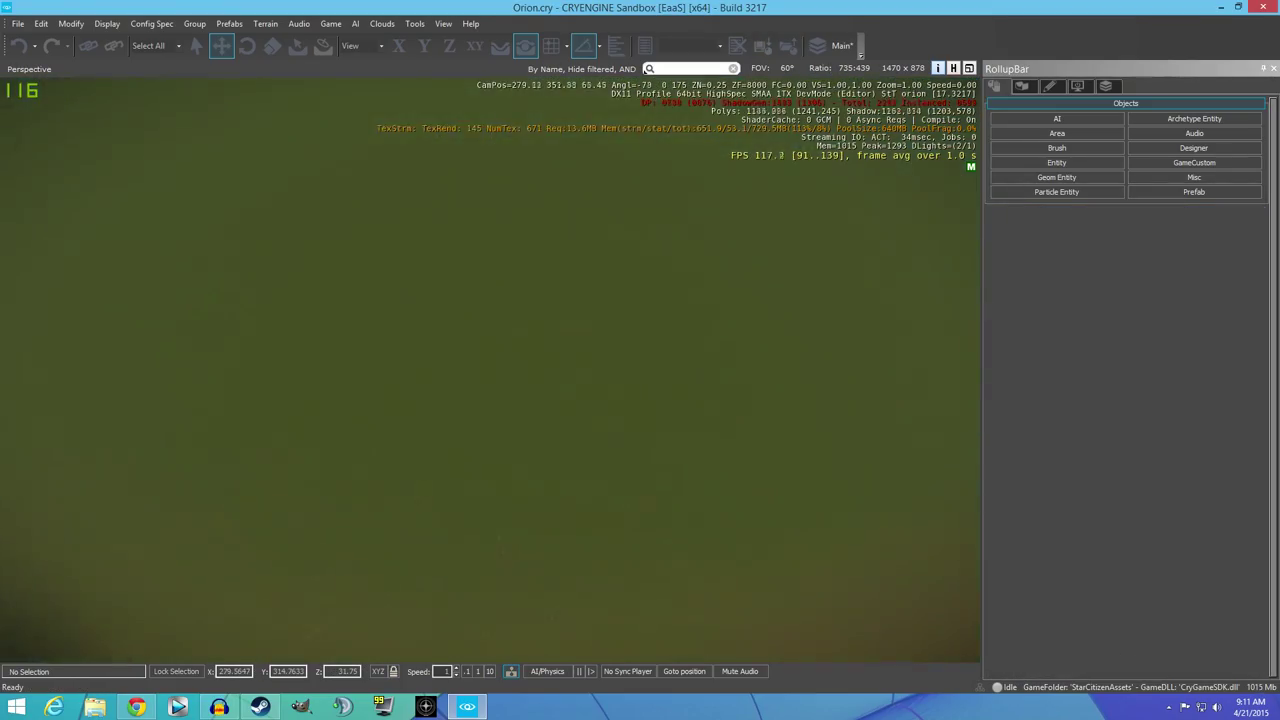
# Step: Select all pieces of the landing platform and place a clone alongside it along the Y axis
pyautogui.scroll(-10, 578, 397)
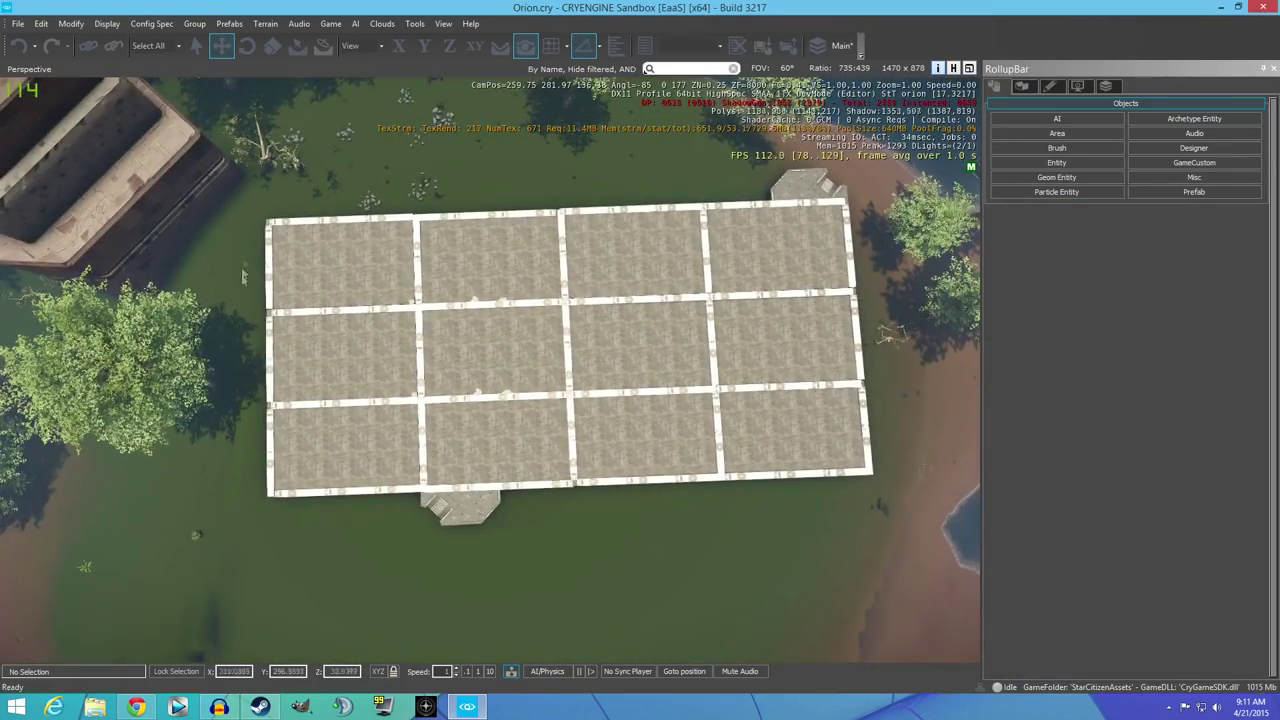
pyautogui.click(256, 213)
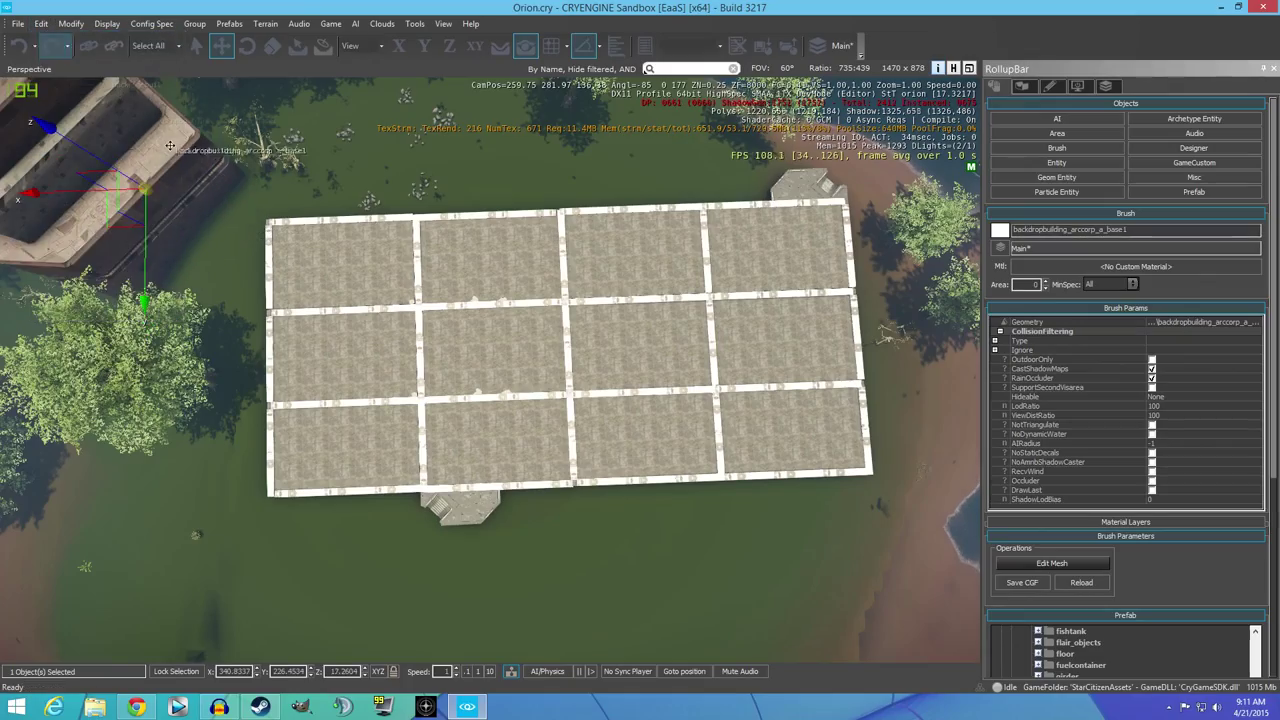
pyautogui.moveTo(257, 217)
pyautogui.mouseDown()
pyautogui.moveTo(850, 450)
pyautogui.moveTo(871, 500)
pyautogui.mouseUp()
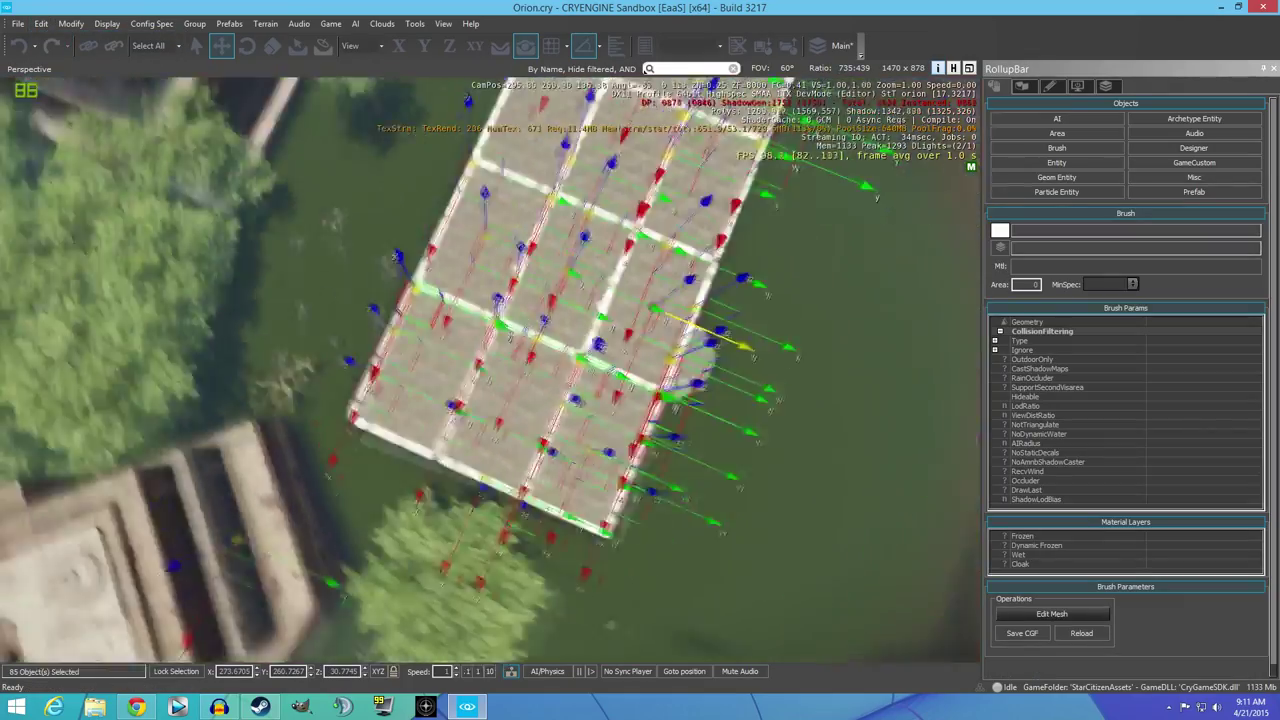
pyautogui.hotkey('ctrl', 'c')
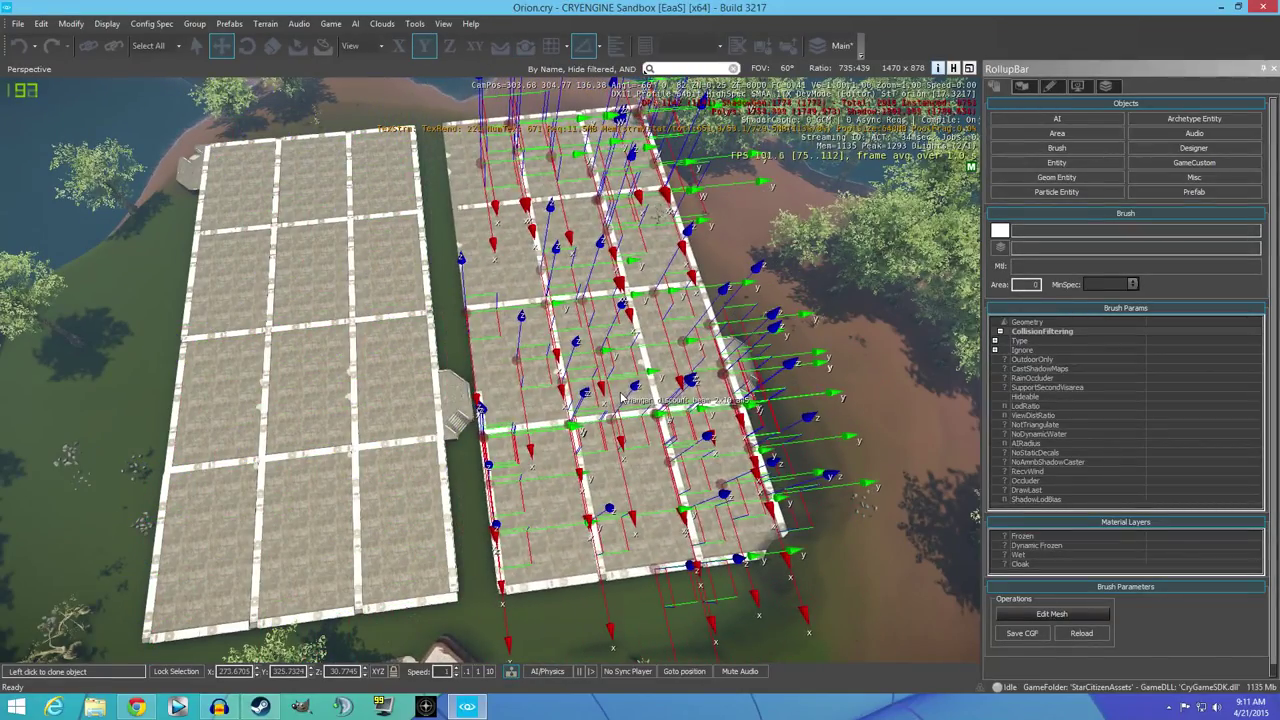
pyautogui.click(620, 340)
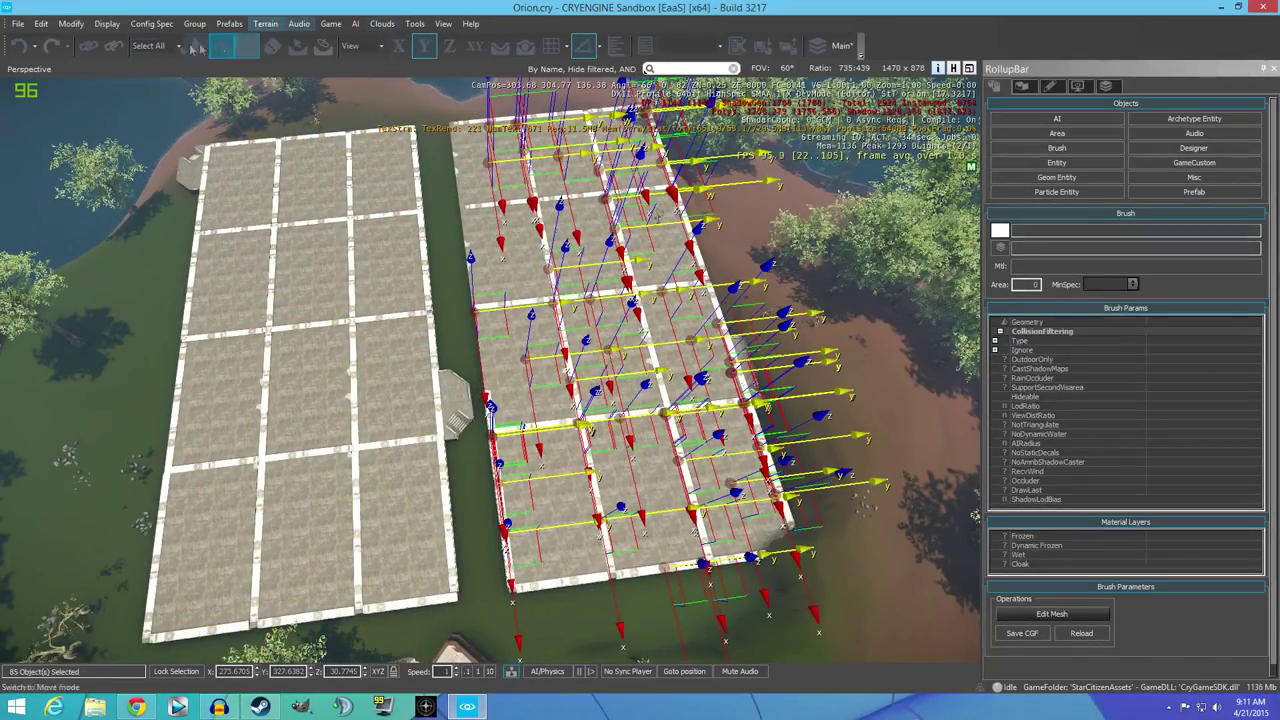
# Step: Group the selected pieces of the cloned platform
pyautogui.click(194, 23)
pyautogui.click(213, 38)
pyautogui.press('Return')
# Step: Delete the stair platform between the two landing pads and move the cloned group flush against the original
pyautogui.click(448, 400)
pyautogui.press('Delete')
pyautogui.press('Return')
pyautogui.click(440, 400)
pyautogui.press('Delete')
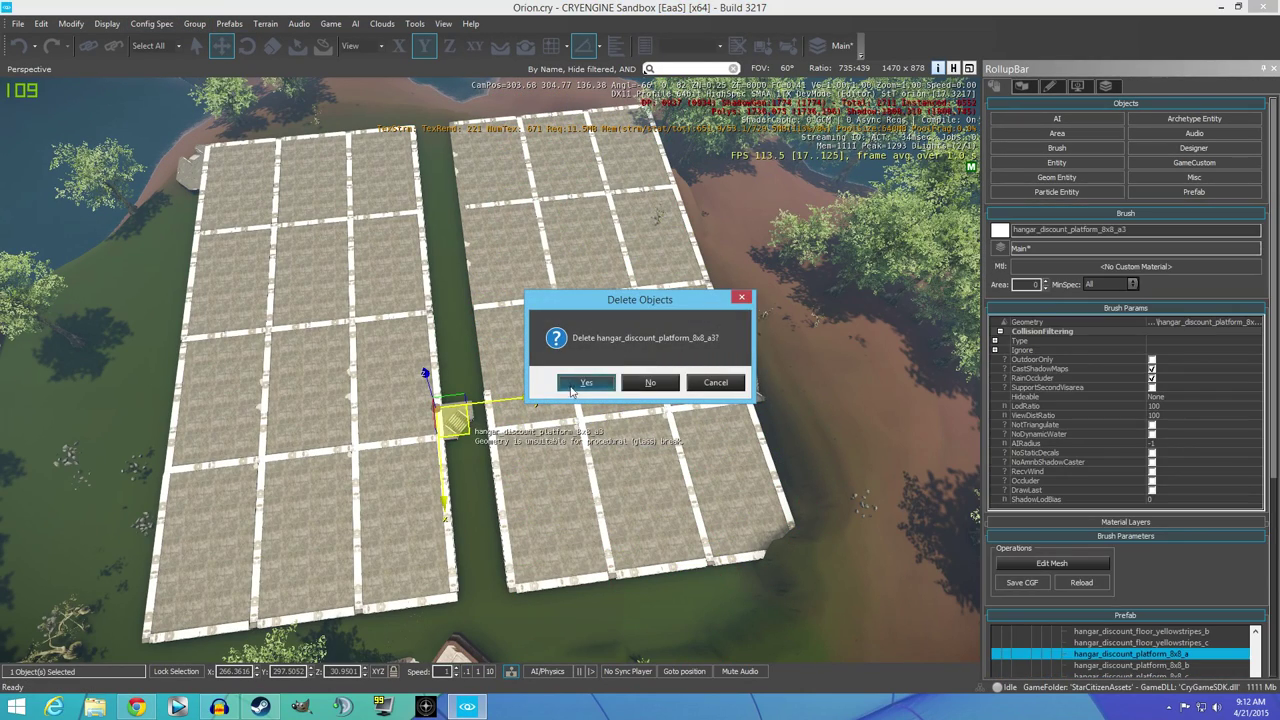
pyautogui.press('Return')
pyautogui.moveTo(706, 298); pyautogui.dragTo(659, 313)
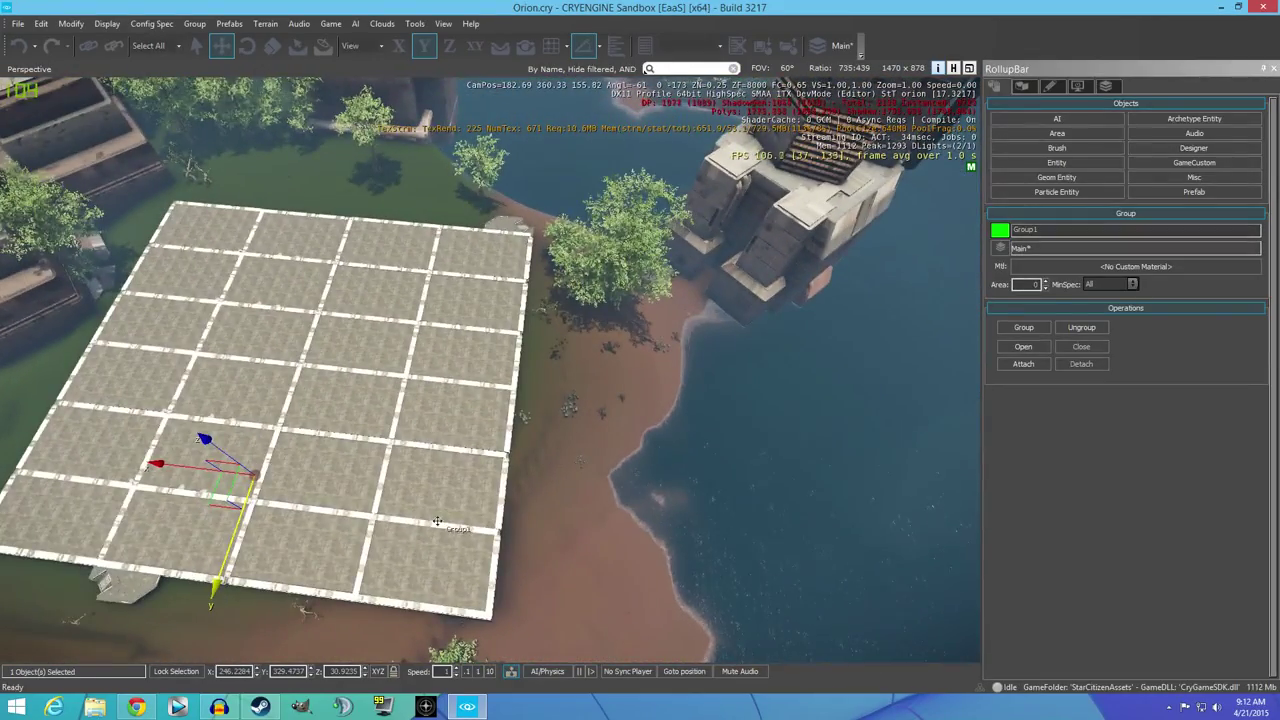
# Step: Clone the platform group along the X axis to extend the landing area and ungroup the copy
pyautogui.hotkey('ctrl', 'c')
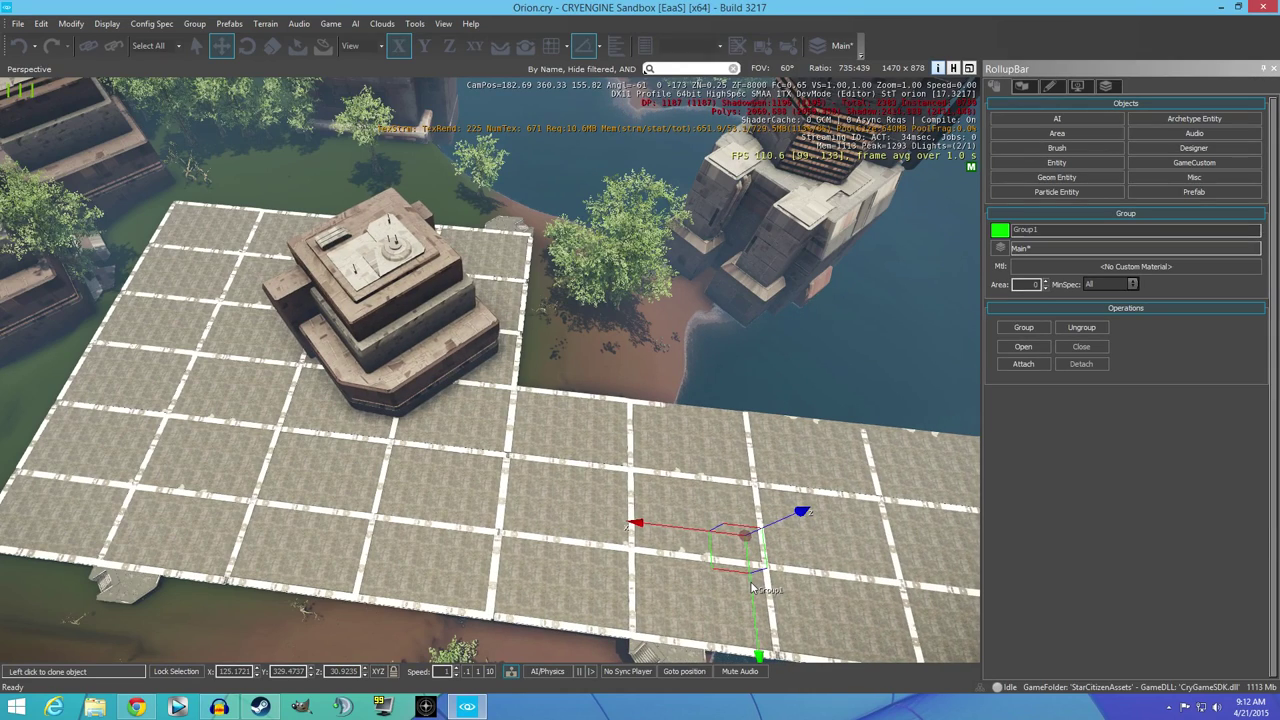
pyautogui.click(194, 23)
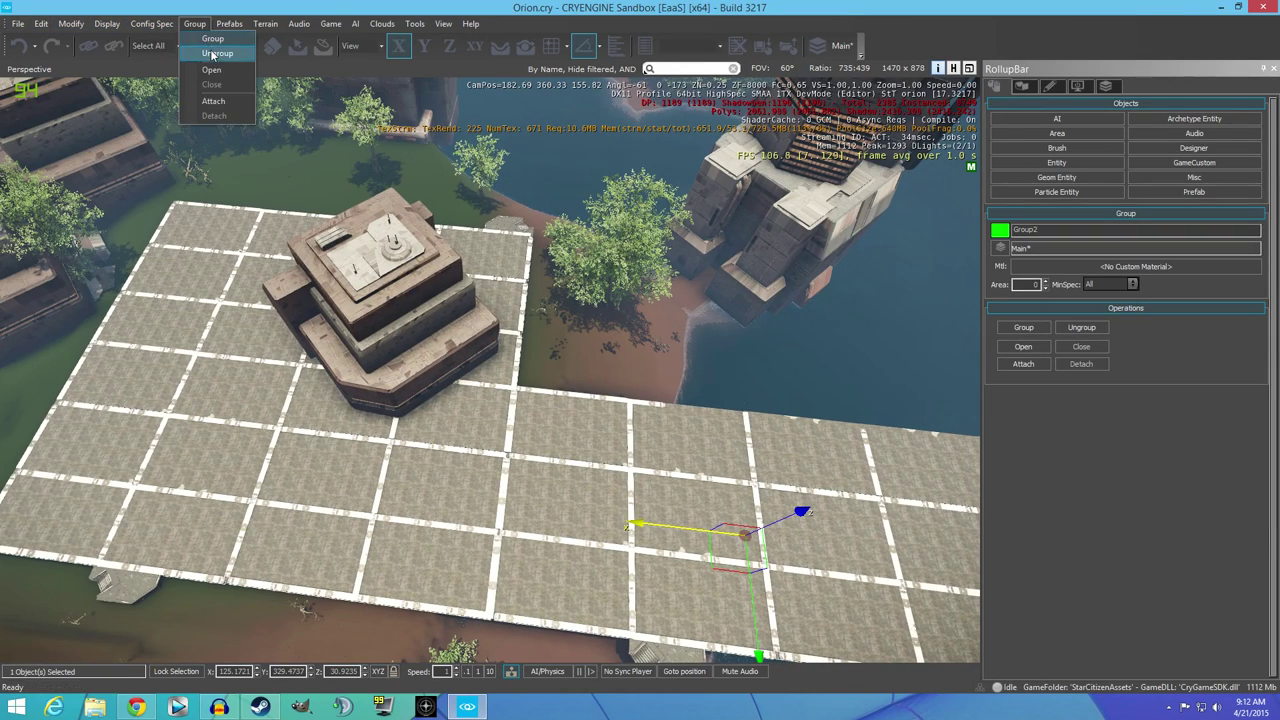
pyautogui.click(215, 55)
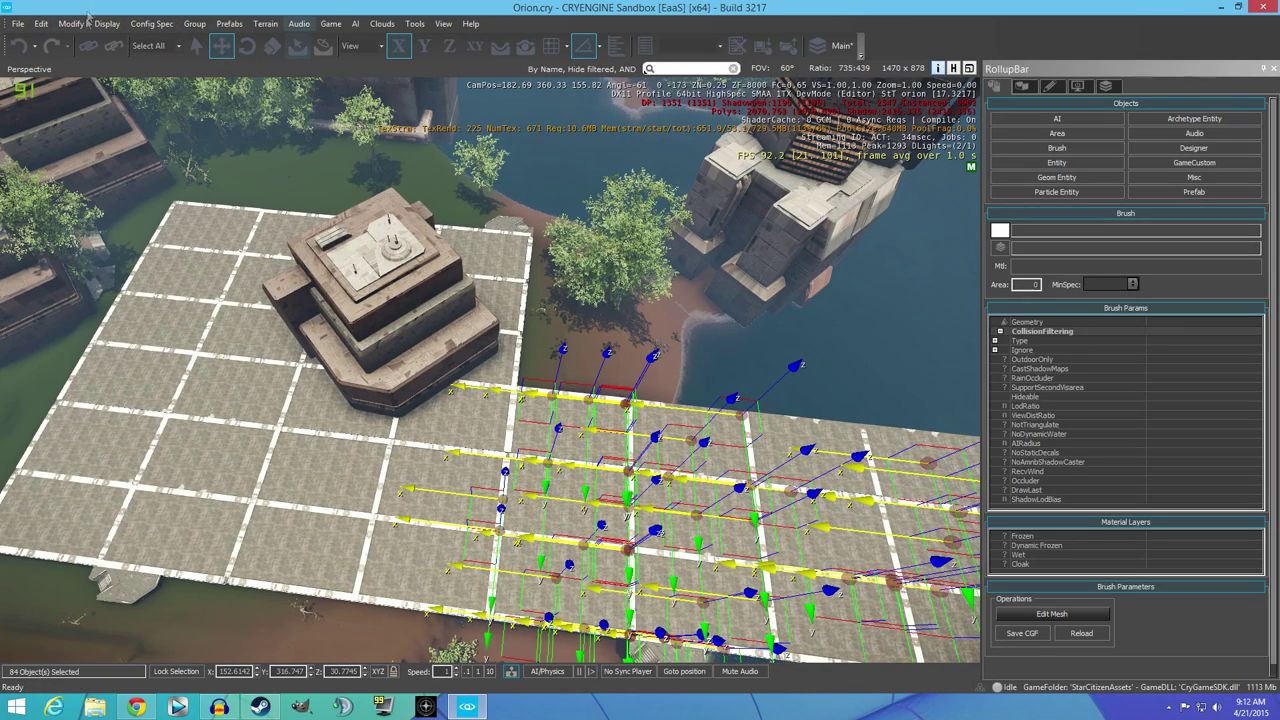
pyautogui.press('Escape')
# Step: Delete the backdrop building standing on the platform and select the Group1 platform section
pyautogui.click(390, 340)
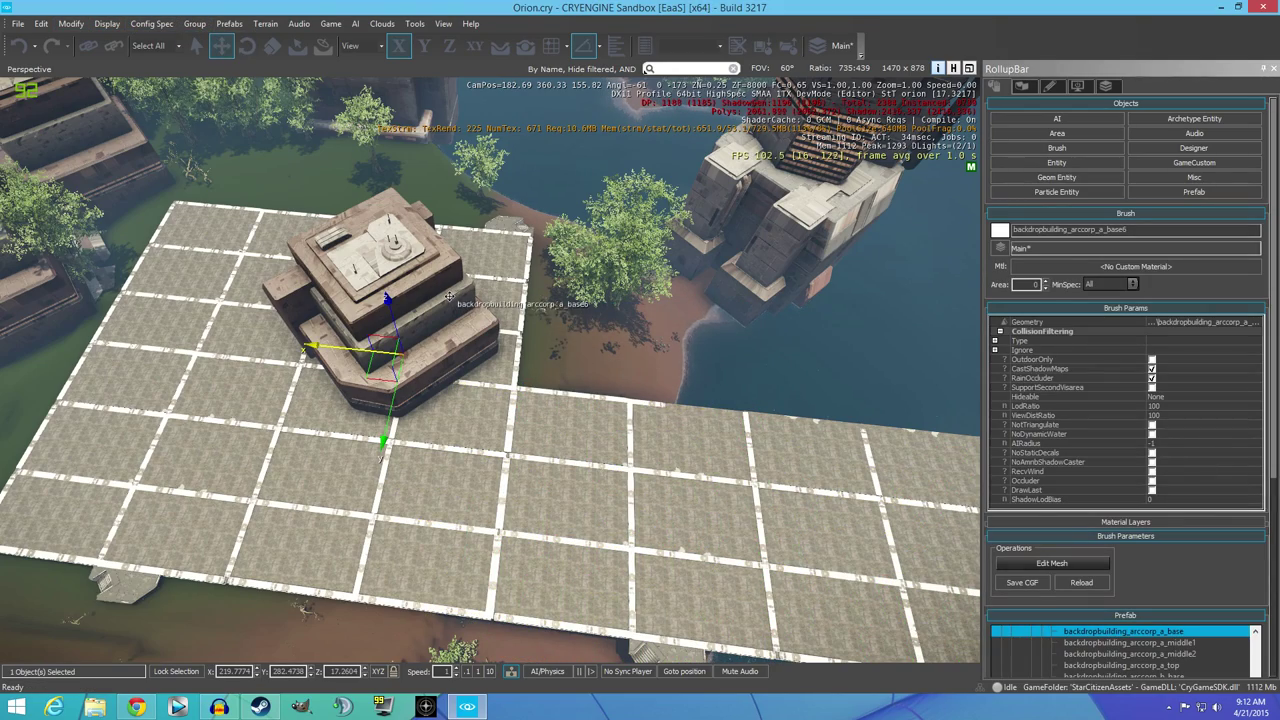
pyautogui.press('Delete')
pyautogui.click(586, 382)
pyautogui.click(446, 456)
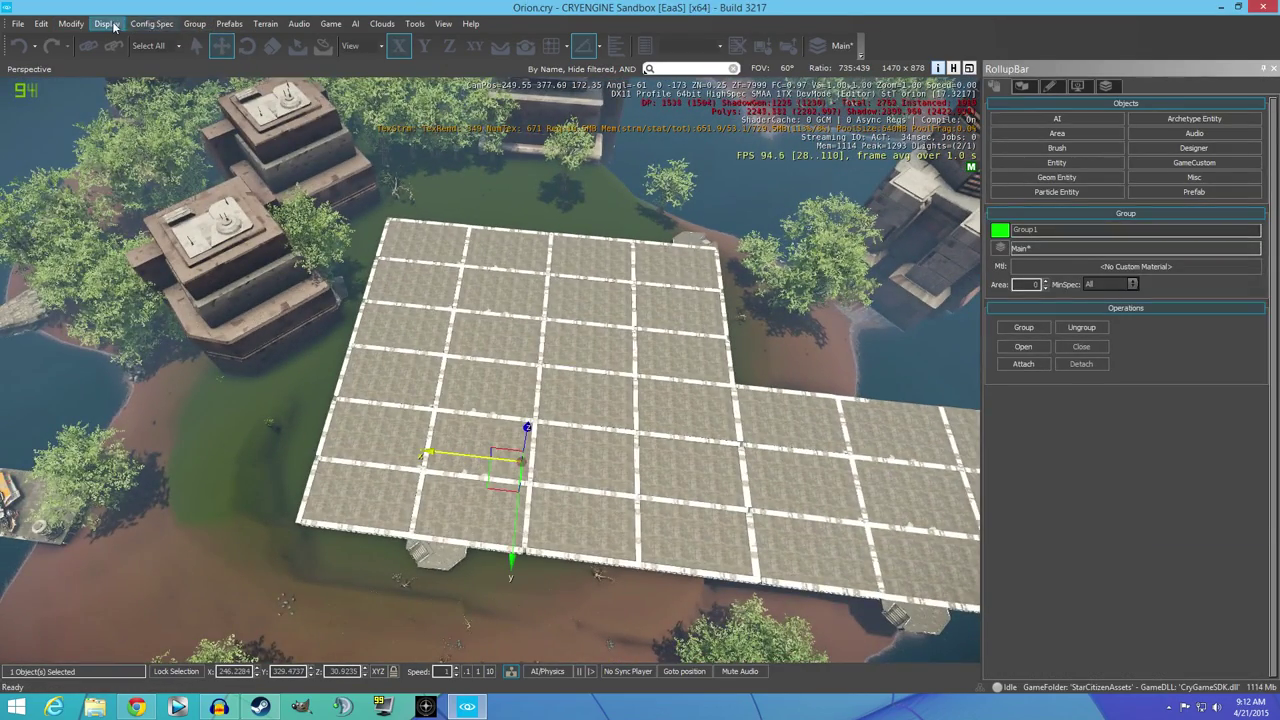
# Step: Group the selected loose pieces of the front platform section into one group
pyautogui.click(227, 57)
pyautogui.click(195, 23)
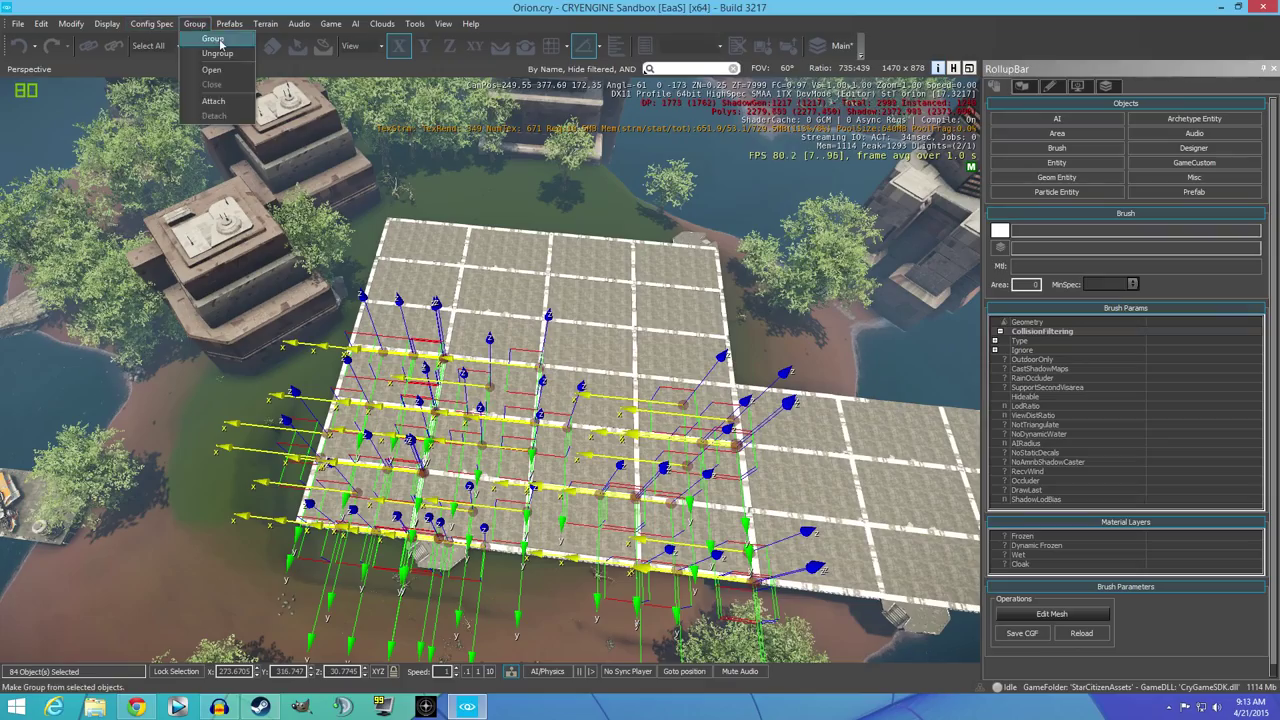
pyautogui.click(215, 40)
pyautogui.press('Escape')
# Step: Delete the backdropbuilding_arccorp_a_base5 building standing beside the platform
pyautogui.click(270, 313)
pyautogui.press('Delete')
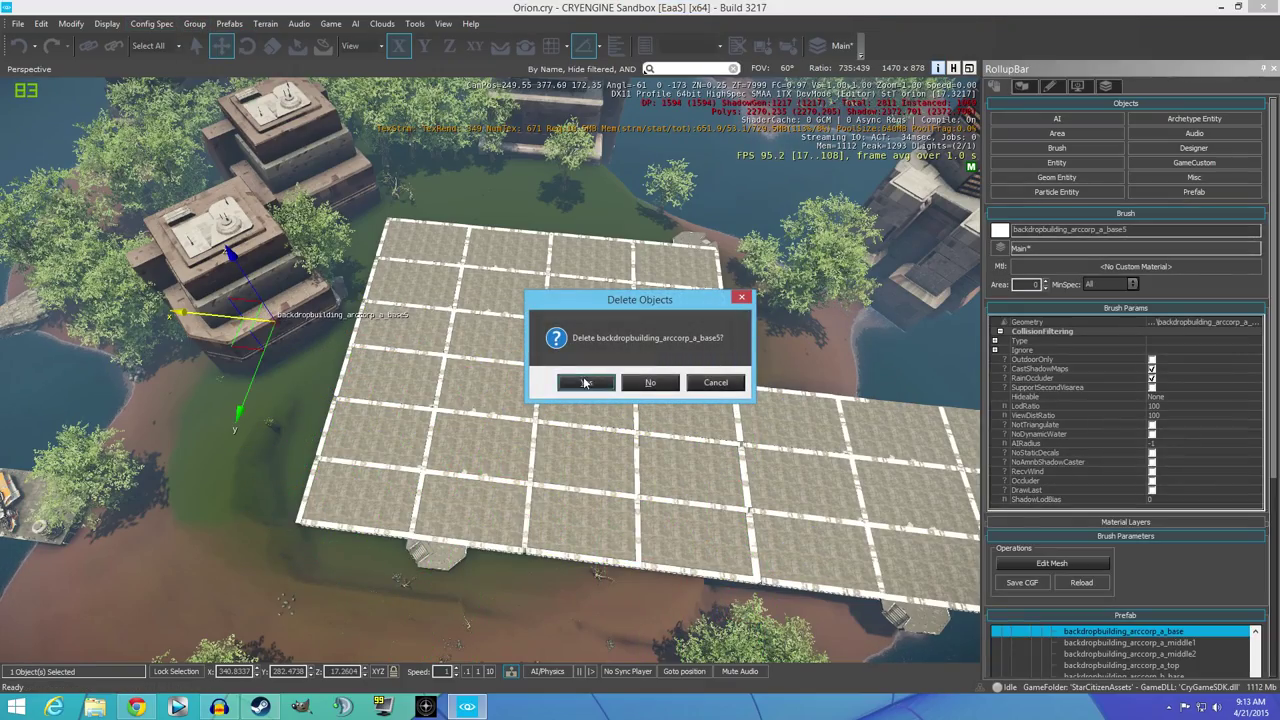
pyautogui.click(586, 382)
# Step: Select the base and upper section of the backdropbuilding_arccorp_c tower and move them farther away from the platform
pyautogui.click(108, 497)
pyautogui.moveTo(221, 427); pyautogui.dragTo(567, 432)
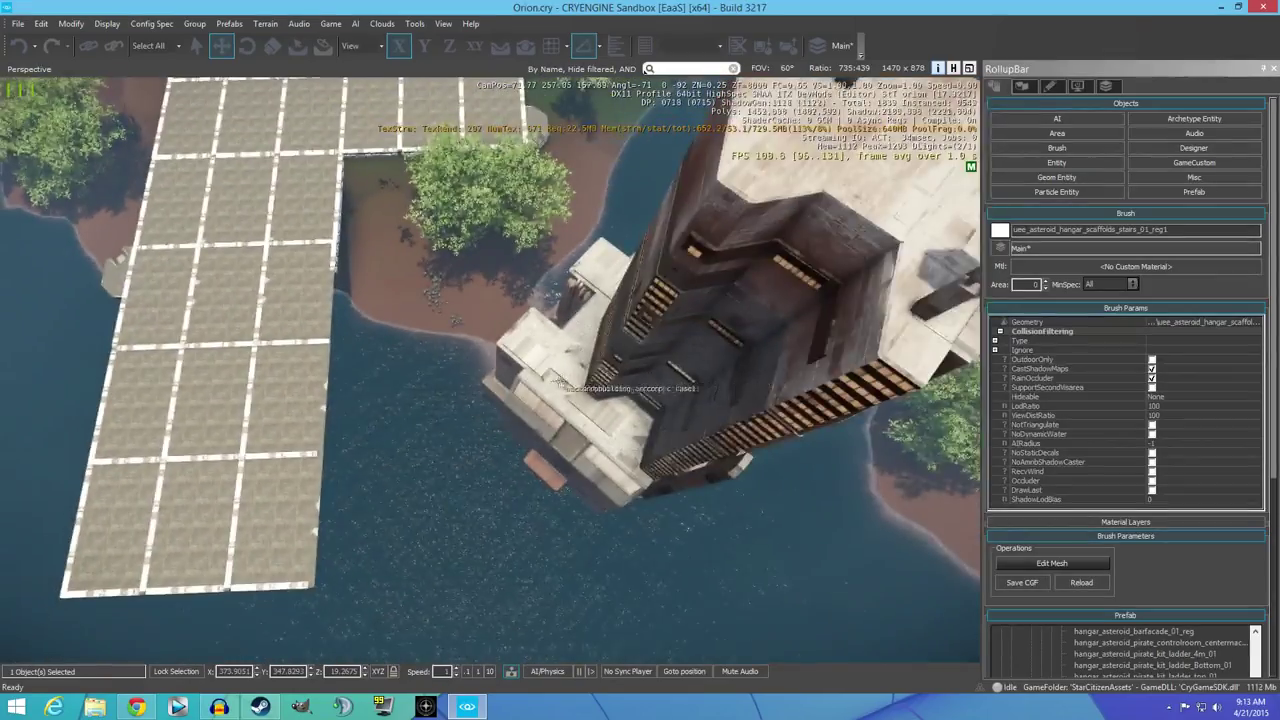
pyautogui.click(567, 432)
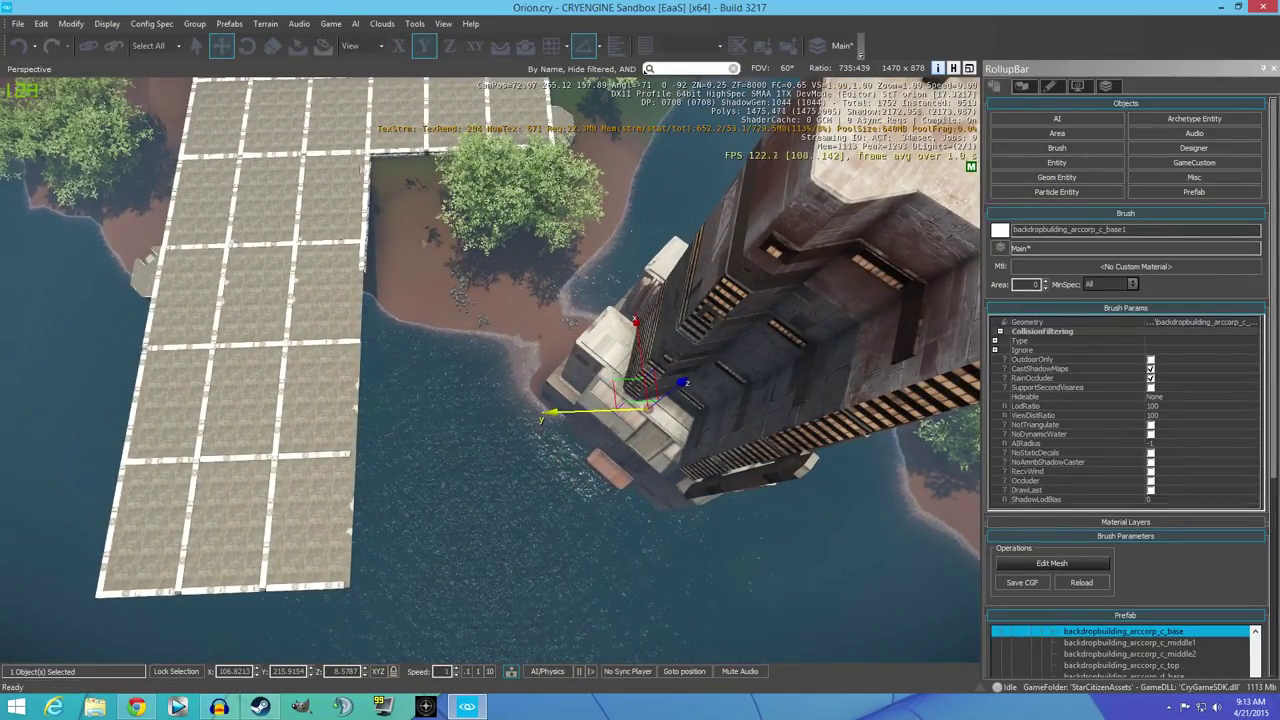
pyautogui.moveTo(47, 30); pyautogui.dragTo(465, 295)
pyautogui.keyDown('ctrl'); pyautogui.click(465, 295); pyautogui.keyUp('ctrl')
pyautogui.moveTo(514, 590); pyautogui.dragTo(607, 340)
pyautogui.moveTo(486, 446); pyautogui.dragTo(562, 479)
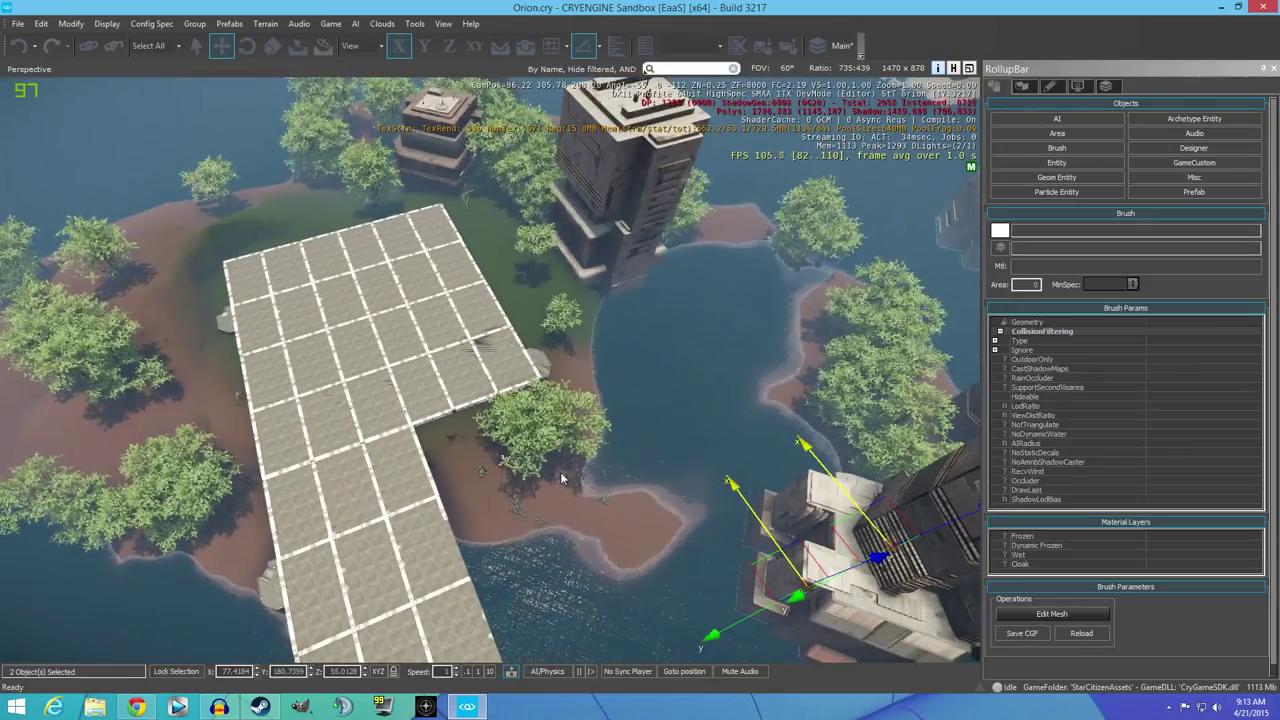
# Step: Select the vegetation on the shore at the platform's inner corner and move the trees out over the water
pyautogui.click(1021, 86)
pyautogui.click(1056, 133)
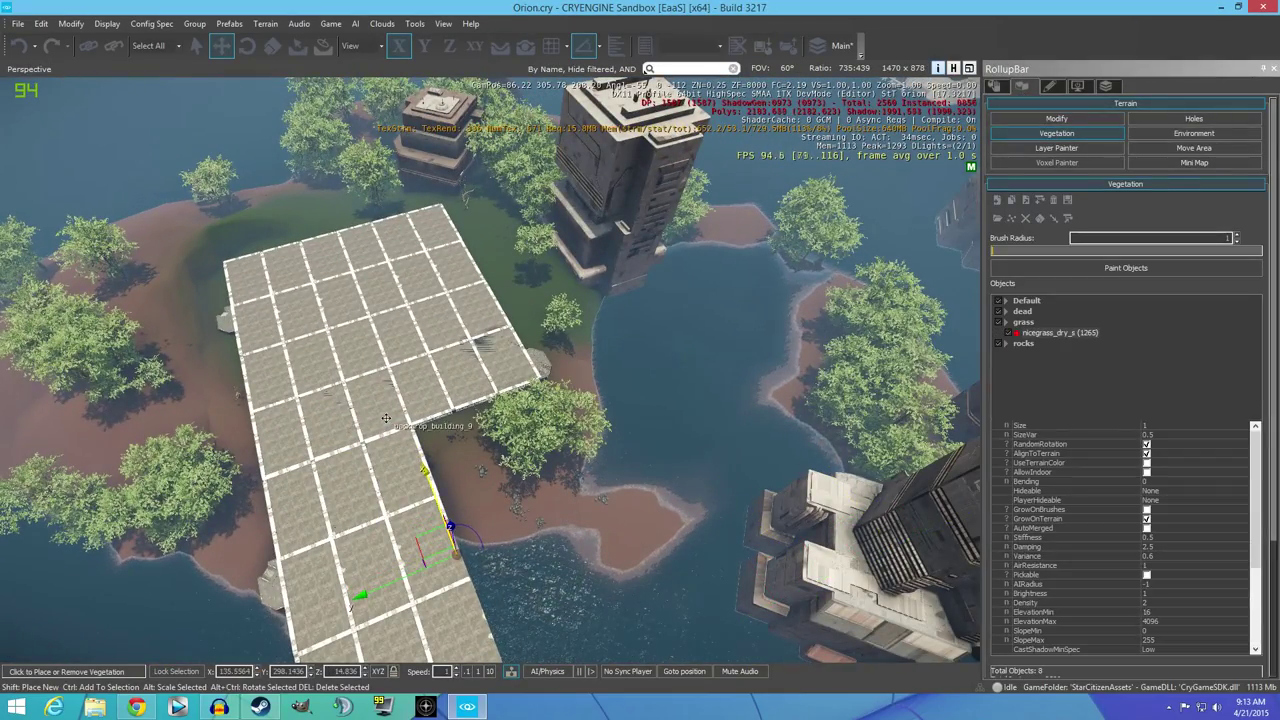
pyautogui.moveTo(385, 418); pyautogui.dragTo(600, 540)
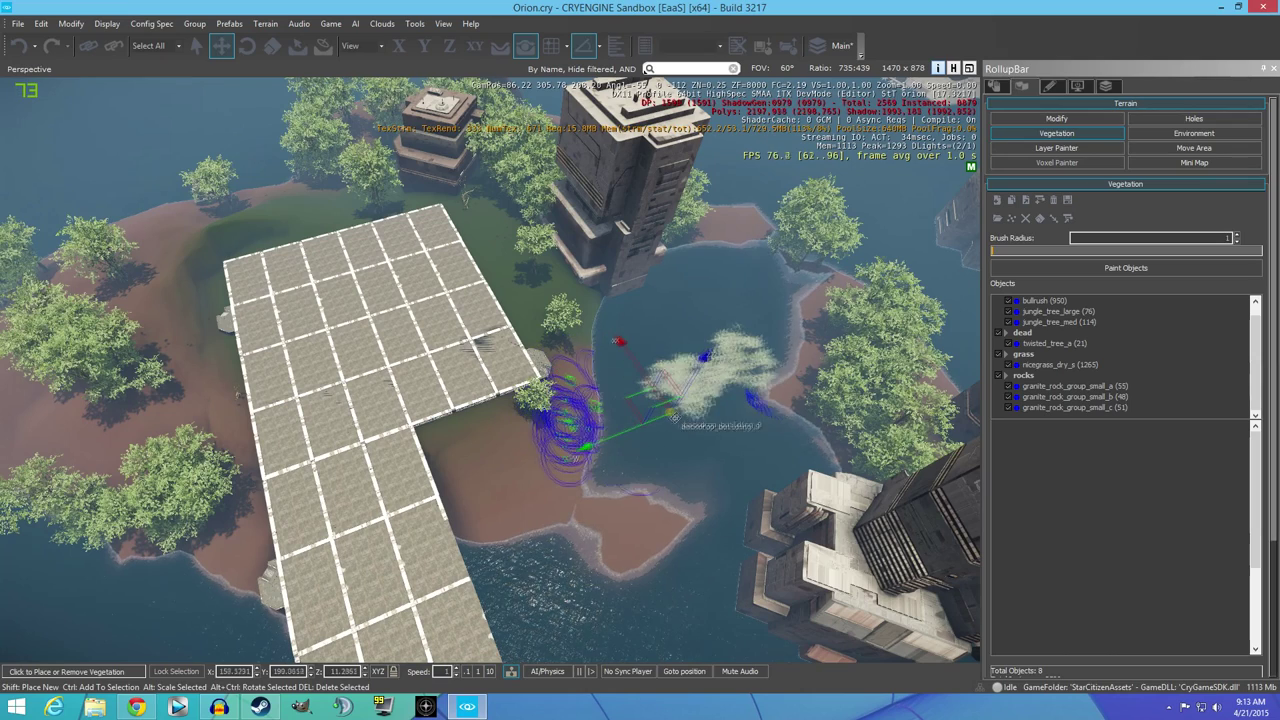
pyautogui.moveTo(675, 415); pyautogui.dragTo(560, 400)
# Step: Select the remaining vegetation instances on the shore beside the platform's inner corner and delete them
pyautogui.click(298, 432)
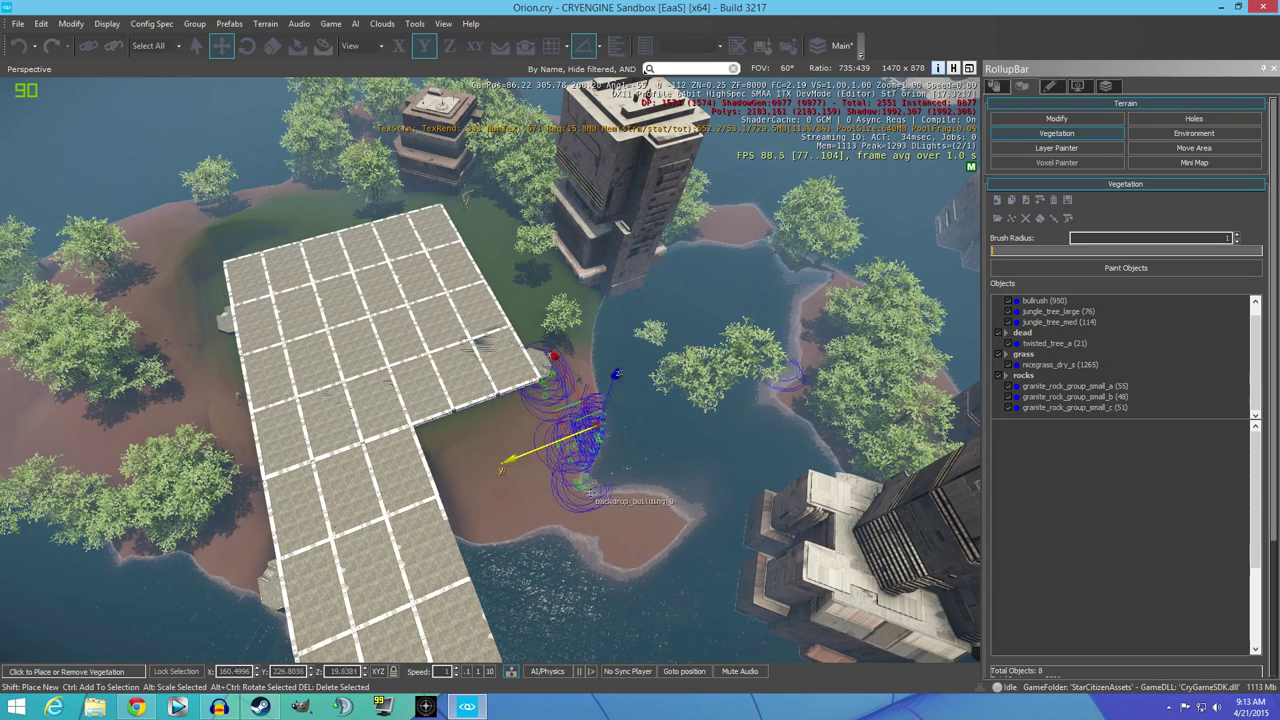
pyautogui.moveTo(641, 570); pyautogui.dragTo(655, 563)
pyautogui.press('Delete')
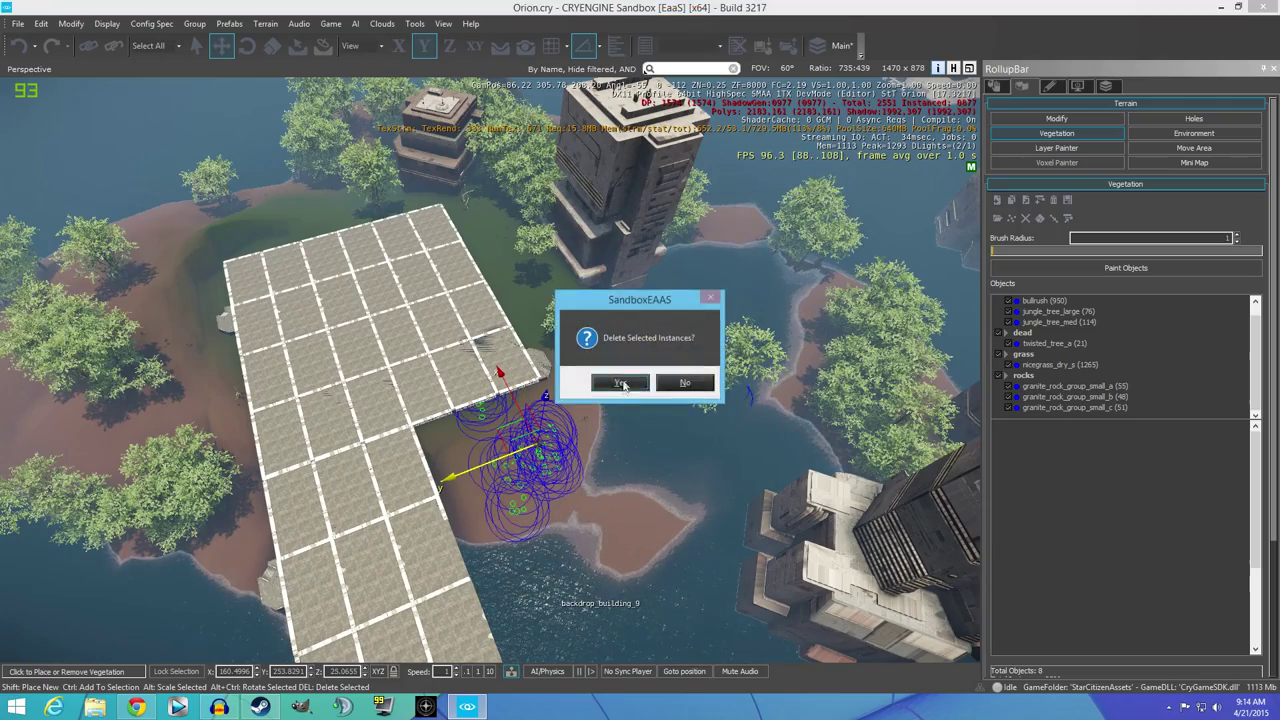
pyautogui.press('Return')
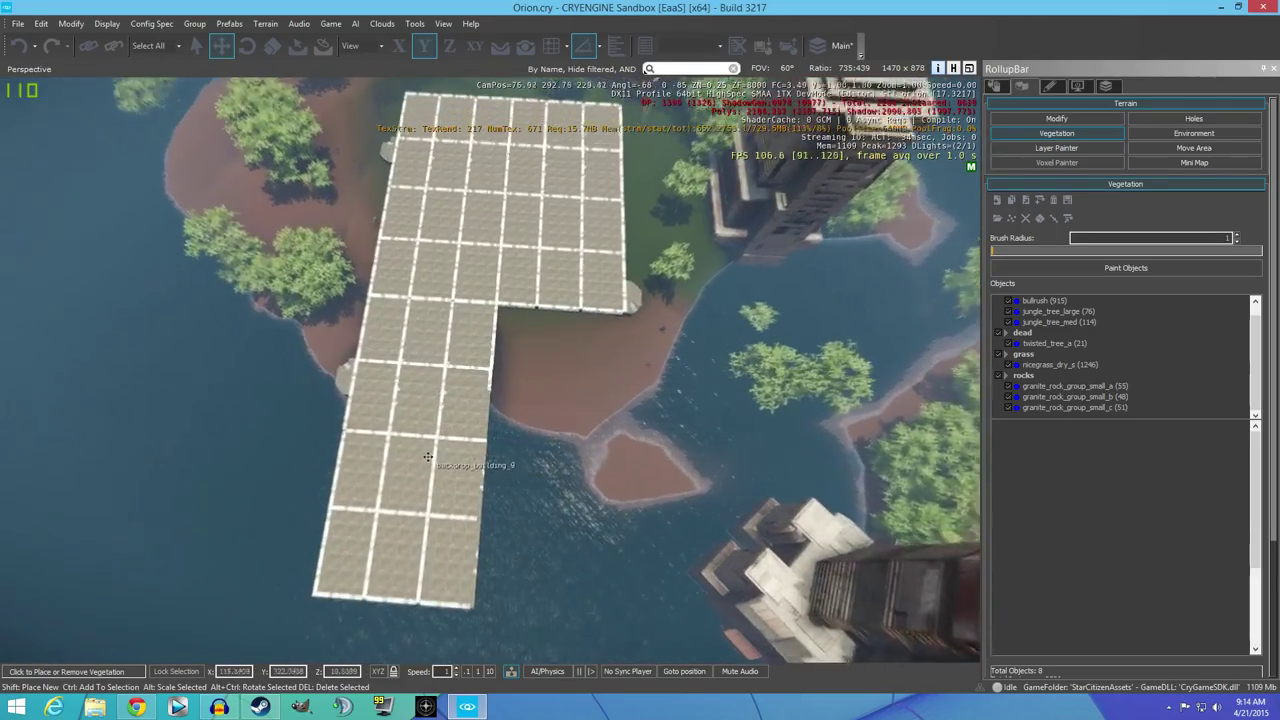
# Step: Clone the outer platform group along the Y axis to fill the open corner of the landing area
pyautogui.click(994, 86)
pyautogui.click(432, 441)
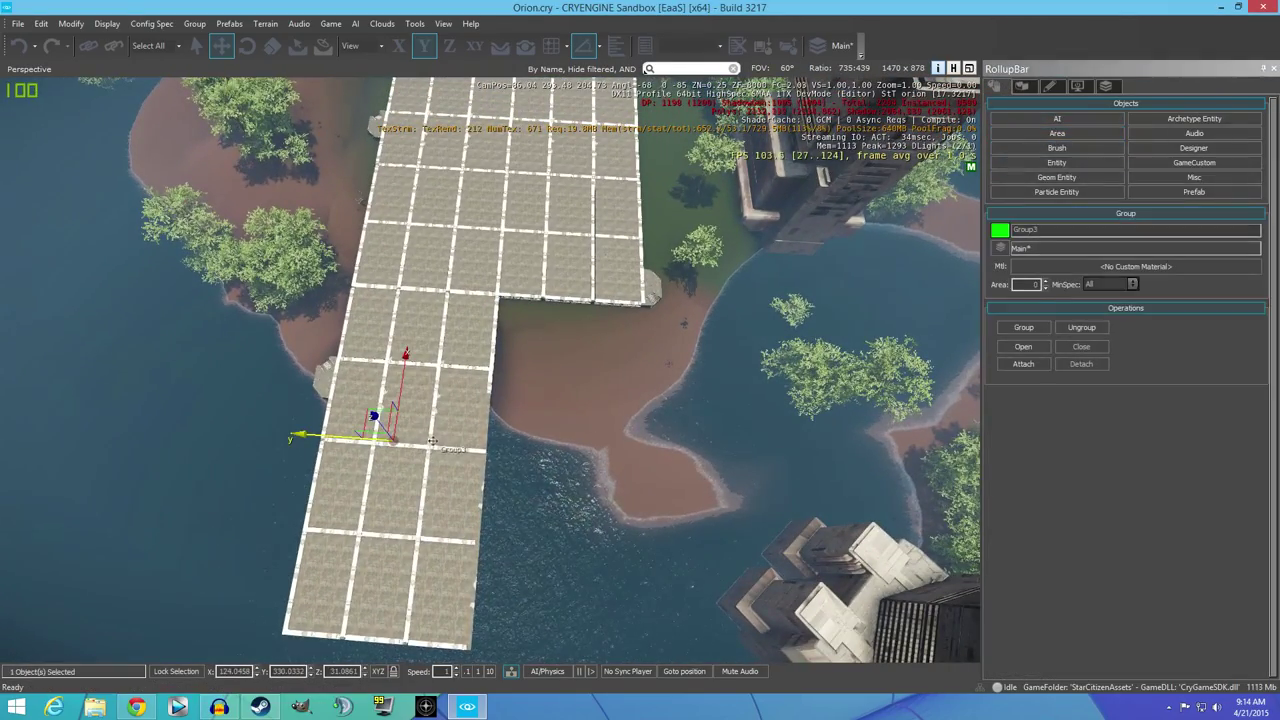
pyautogui.moveTo(347, 437); pyautogui.dragTo(465, 435)
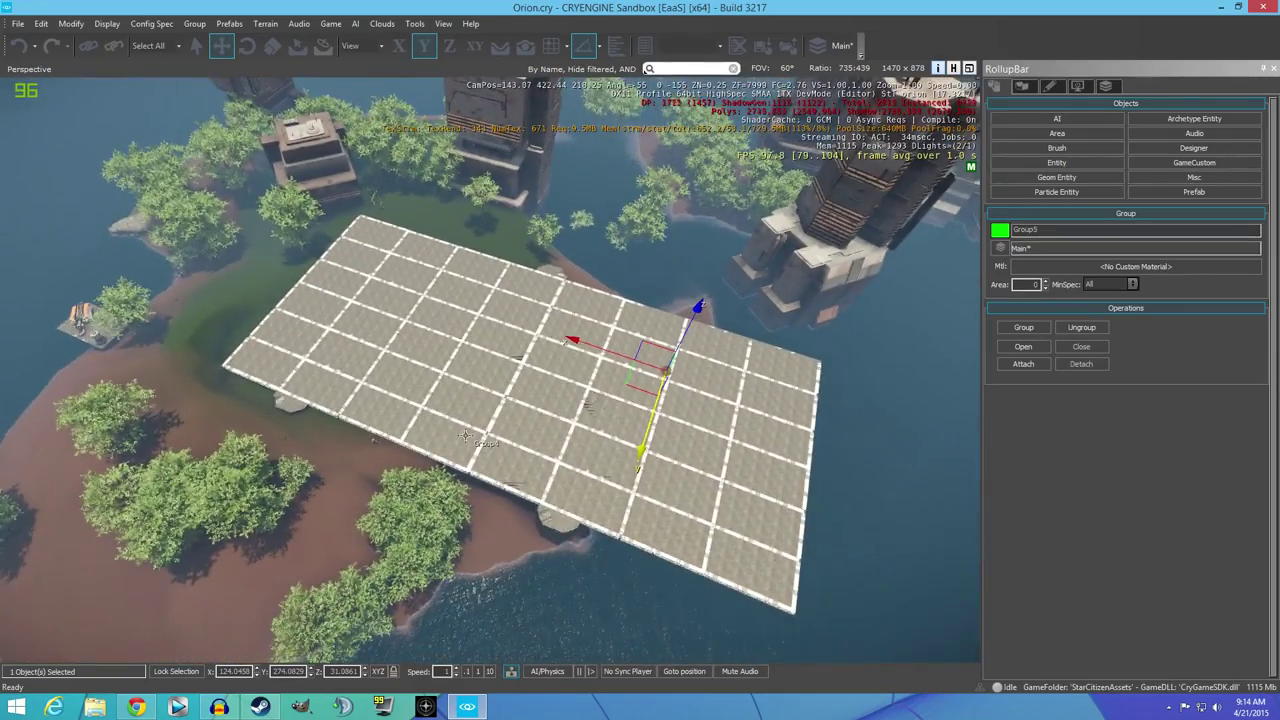
# Step: Flatten the terrain around the new platform sections to height 31.8 with an 18.197 brush radius
pyautogui.click(1022, 87)
pyautogui.click(1056, 118)
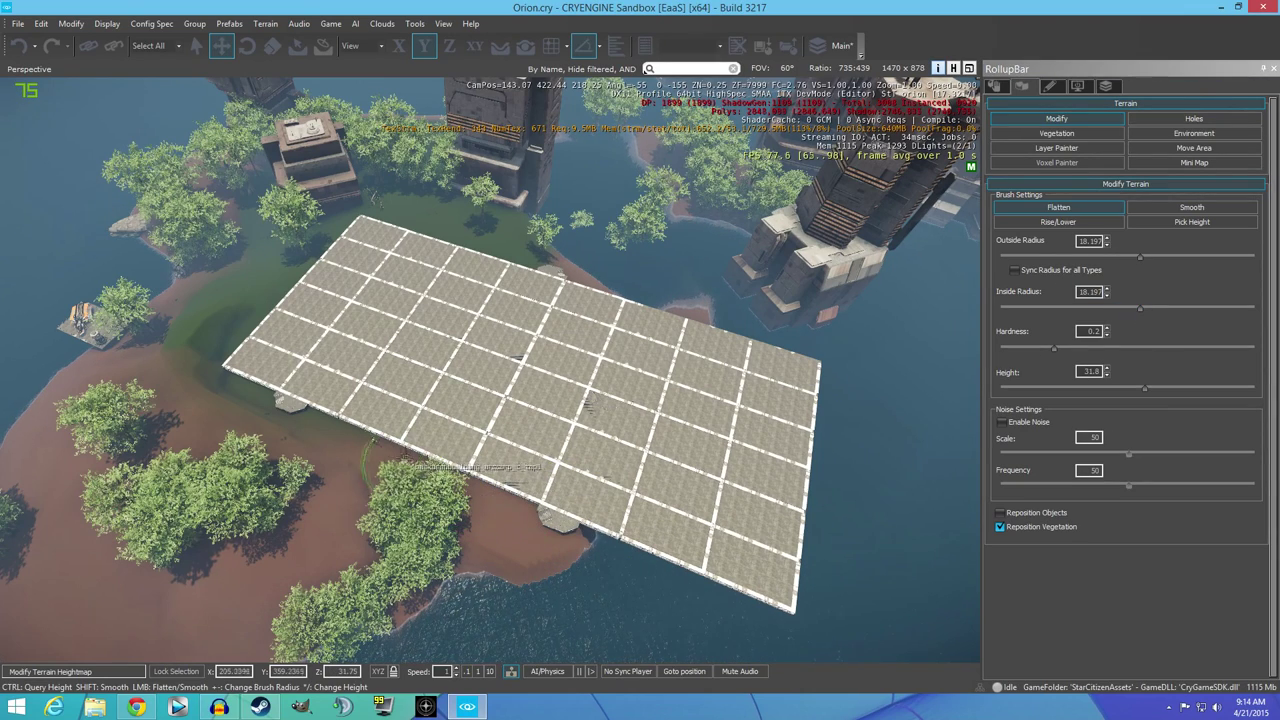
pyautogui.moveTo(688, 570)
pyautogui.mouseDown()
pyautogui.moveTo(790, 512)
pyautogui.moveTo(782, 350)
pyautogui.mouseUp()
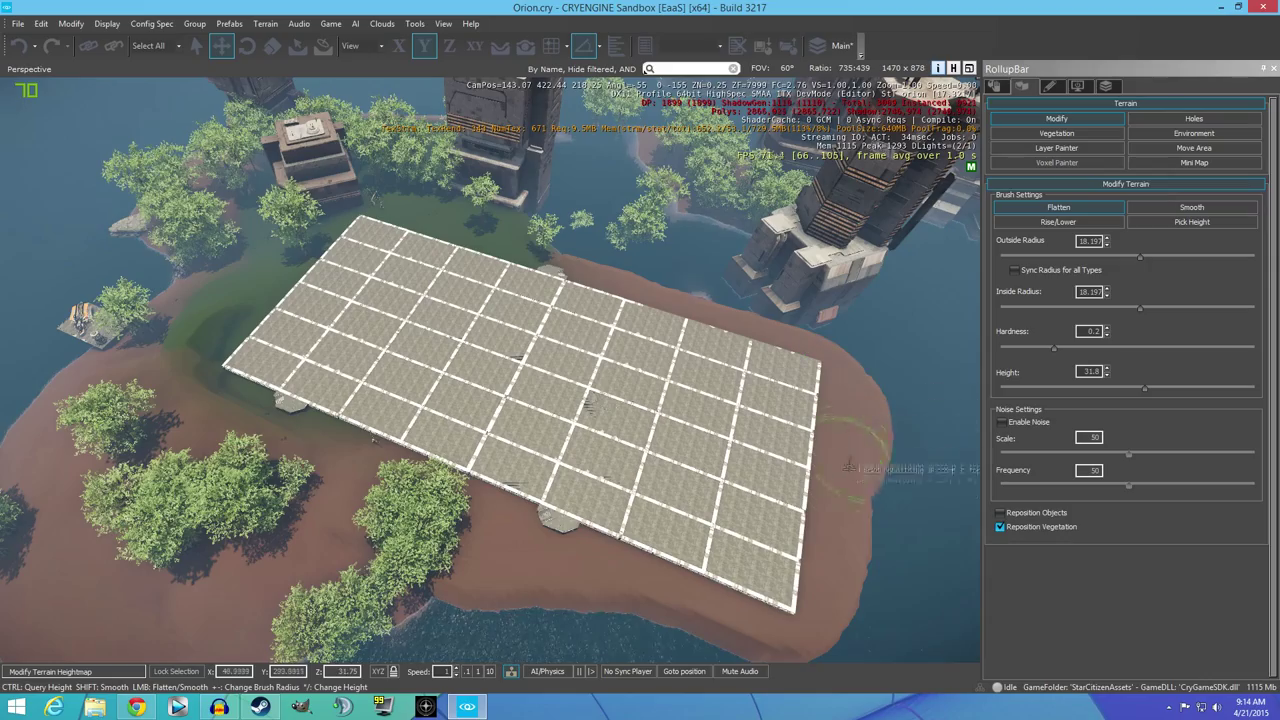
# Step: Set the Flatten brush to outside radius 50.118, inside radius 11.748 and hardness 0.02, and raise the ground around the towers
pyautogui.scroll(-10, 495, 490)
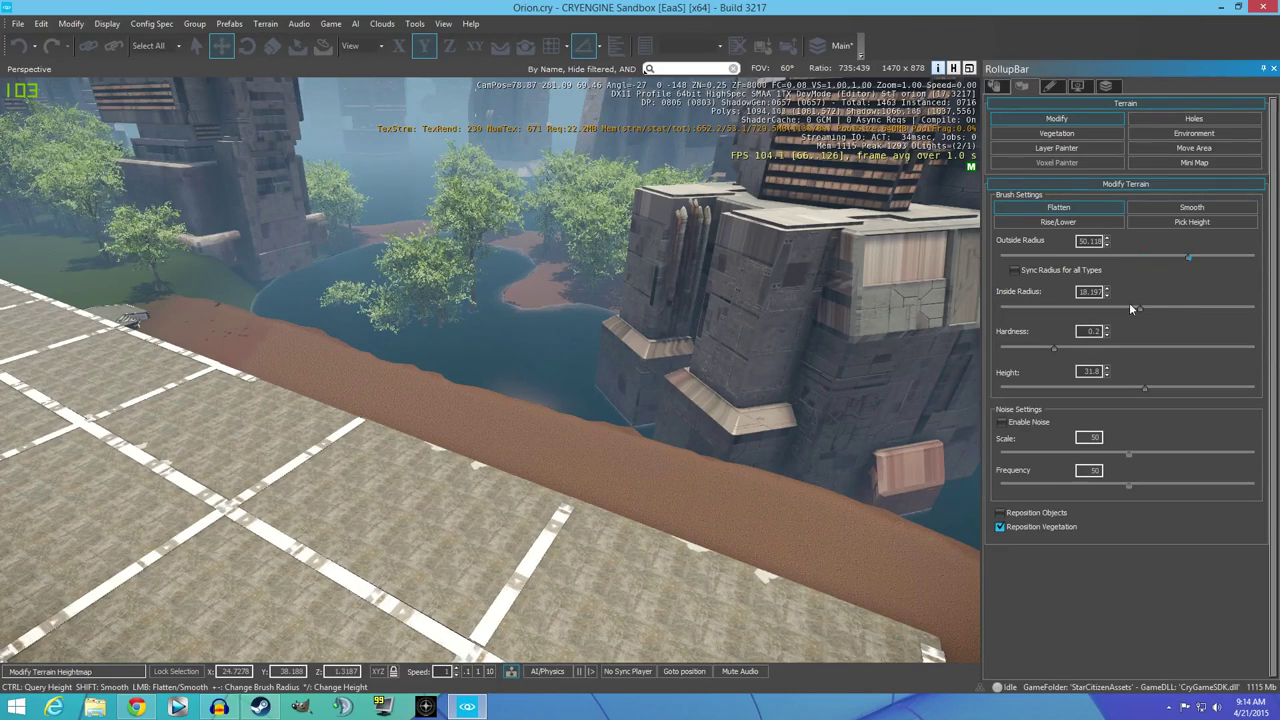
pyautogui.moveTo(600, 345)
pyautogui.mouseDown()
pyautogui.moveTo(420, 330)
pyautogui.moveTo(368, 292)
pyautogui.moveTo(375, 320)
pyautogui.moveTo(490, 345)
pyautogui.mouseUp()
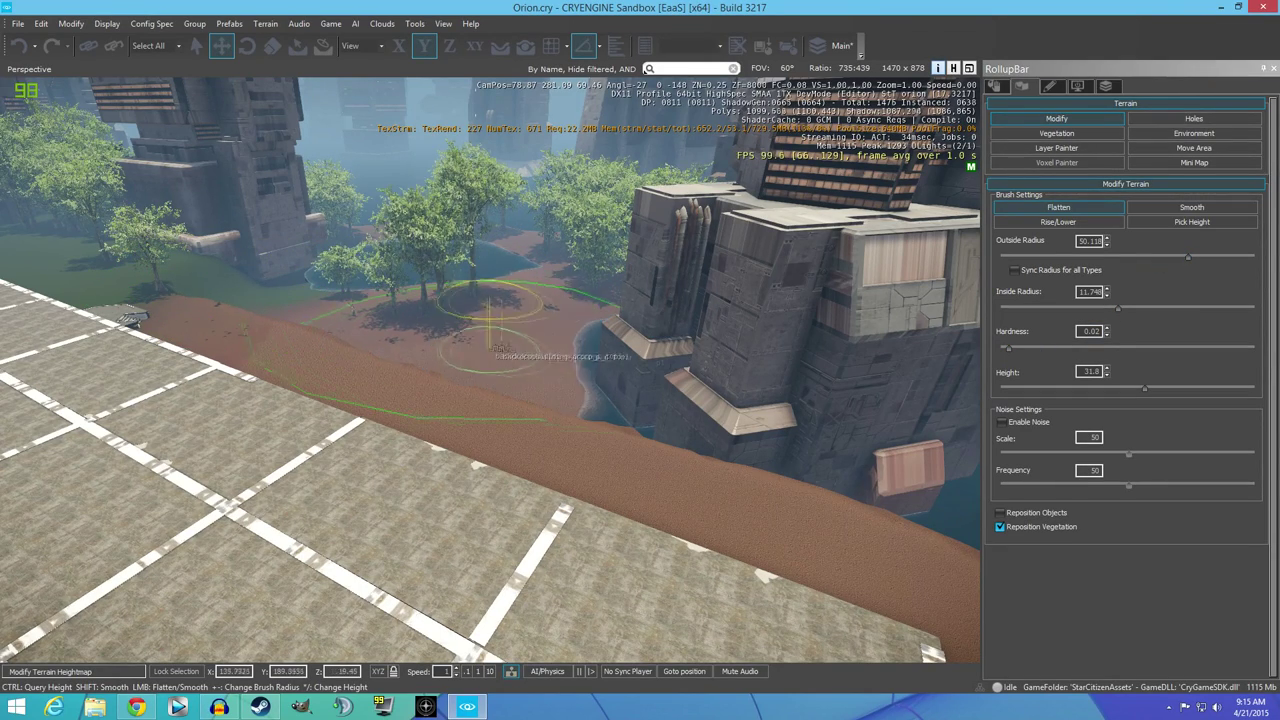
pyautogui.scroll(-5, 505, 300)
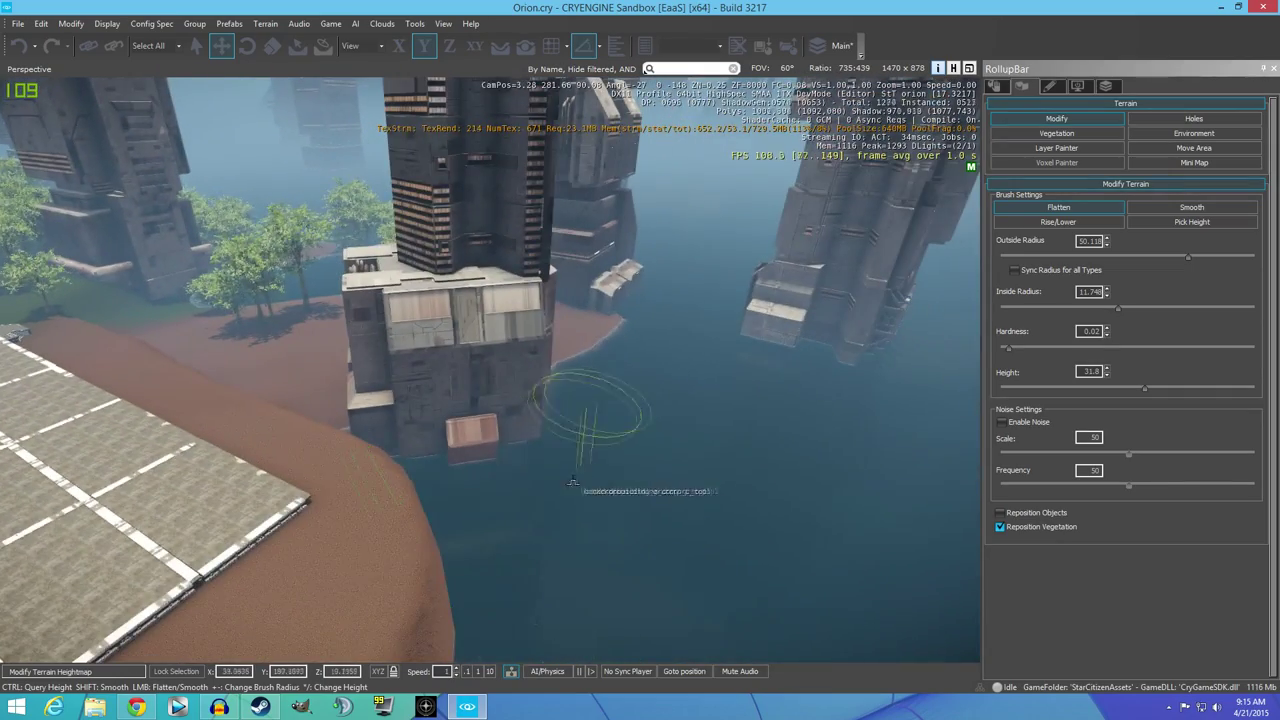
pyautogui.moveTo(565, 506); pyautogui.dragTo(626, 367)
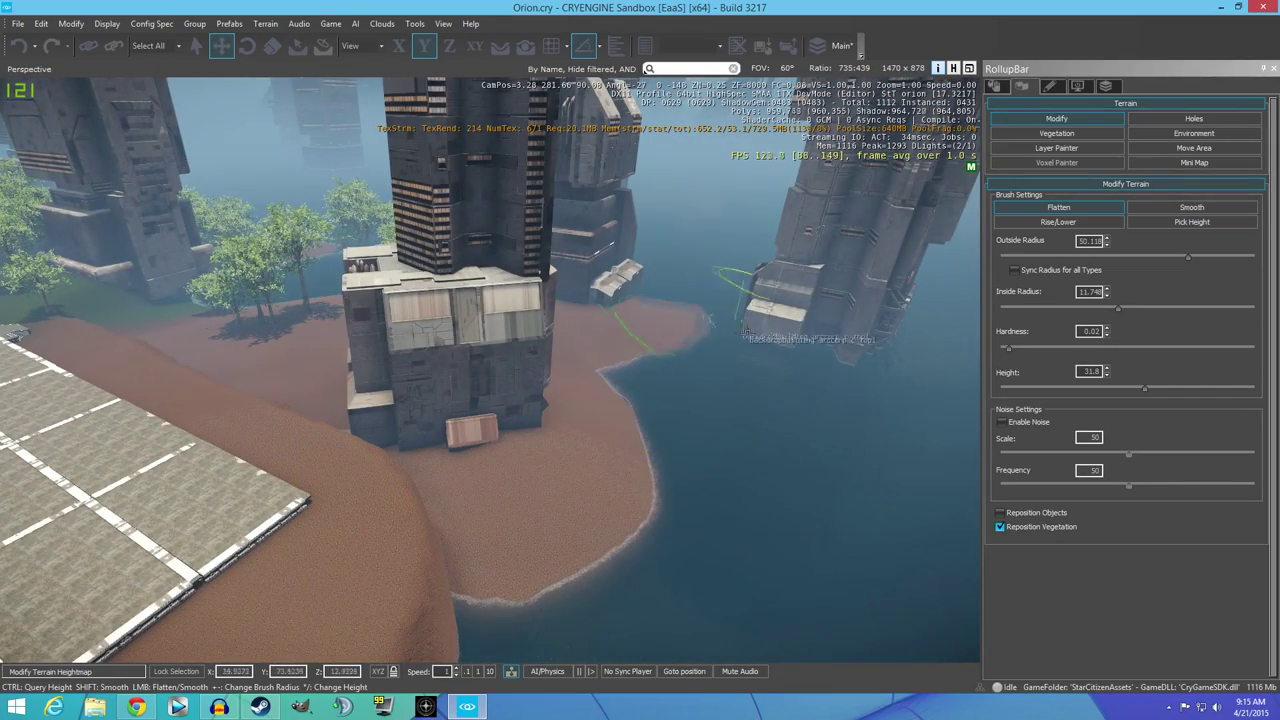
pyautogui.scroll(-3, 514, 486)
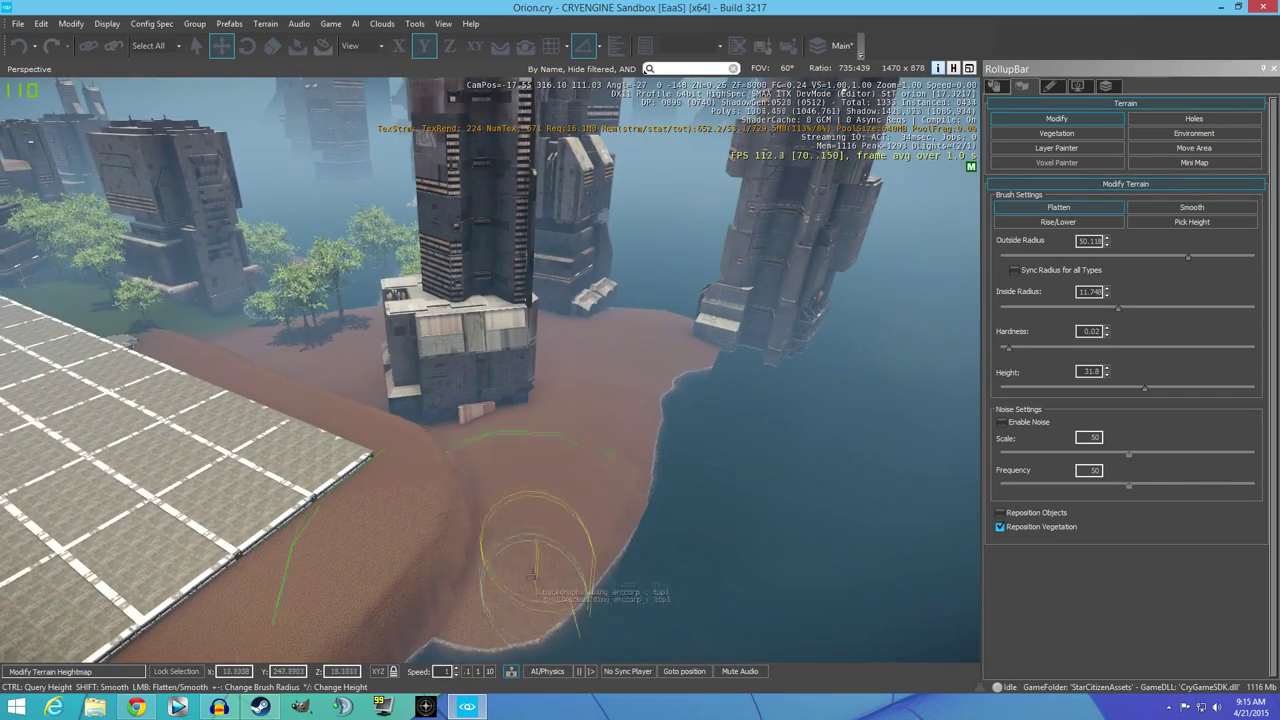
pyautogui.moveTo(533, 575); pyautogui.dragTo(487, 473)
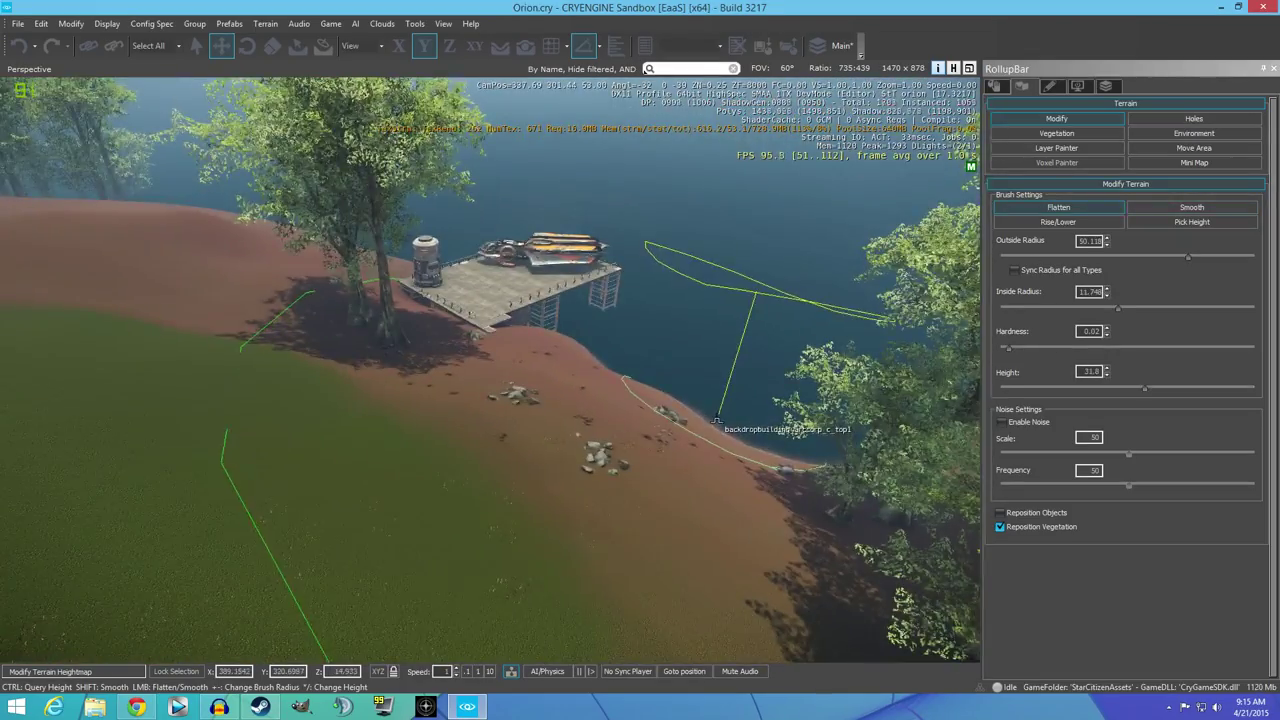
# Step: Undo the last terrain edit near the small ship dock
pyautogui.click(41, 23)
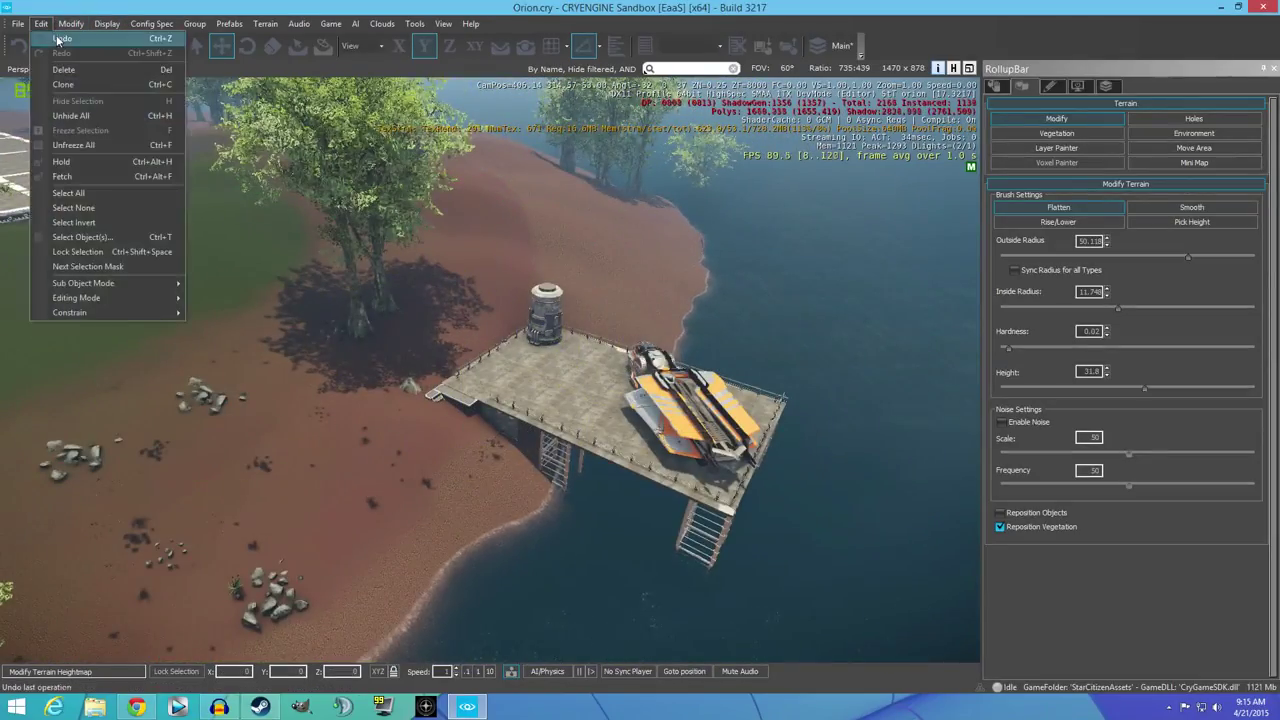
pyautogui.click(61, 39)
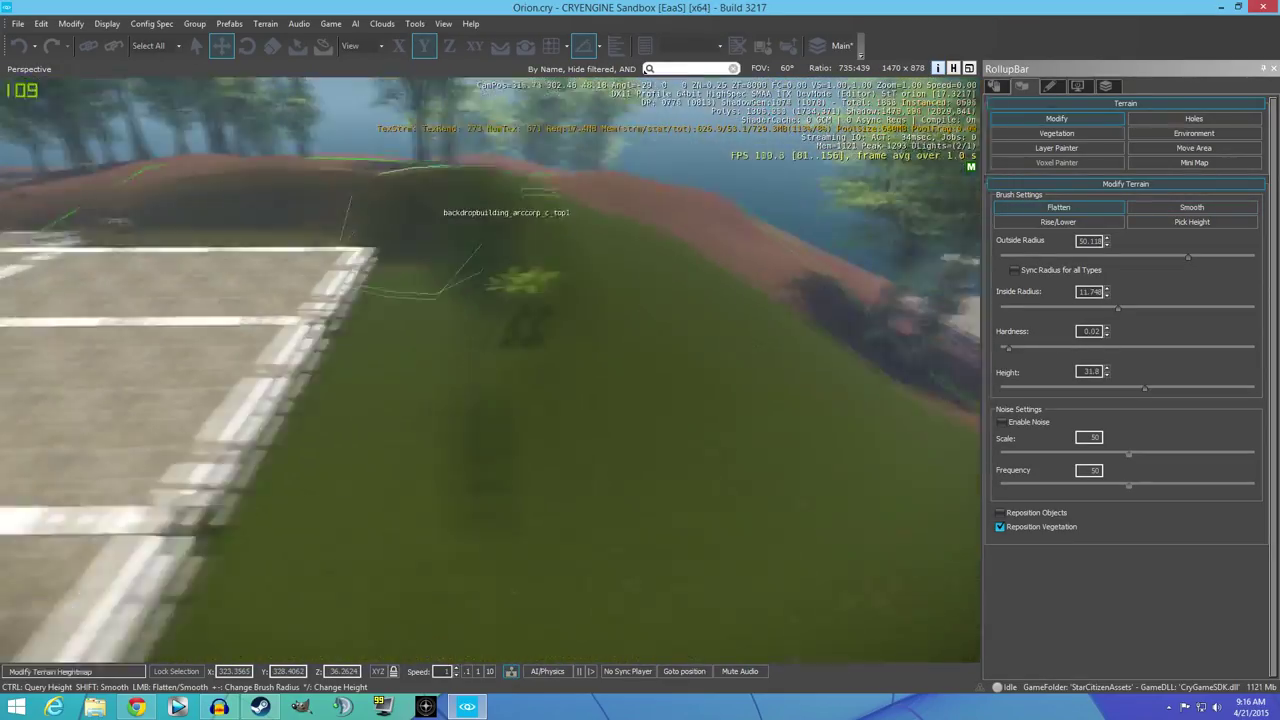
# Step: Smooth the grassy slope beside the platform using the Smooth brush with outside radius 8.9125 and hardness 0.2
pyautogui.click(1165, 208)
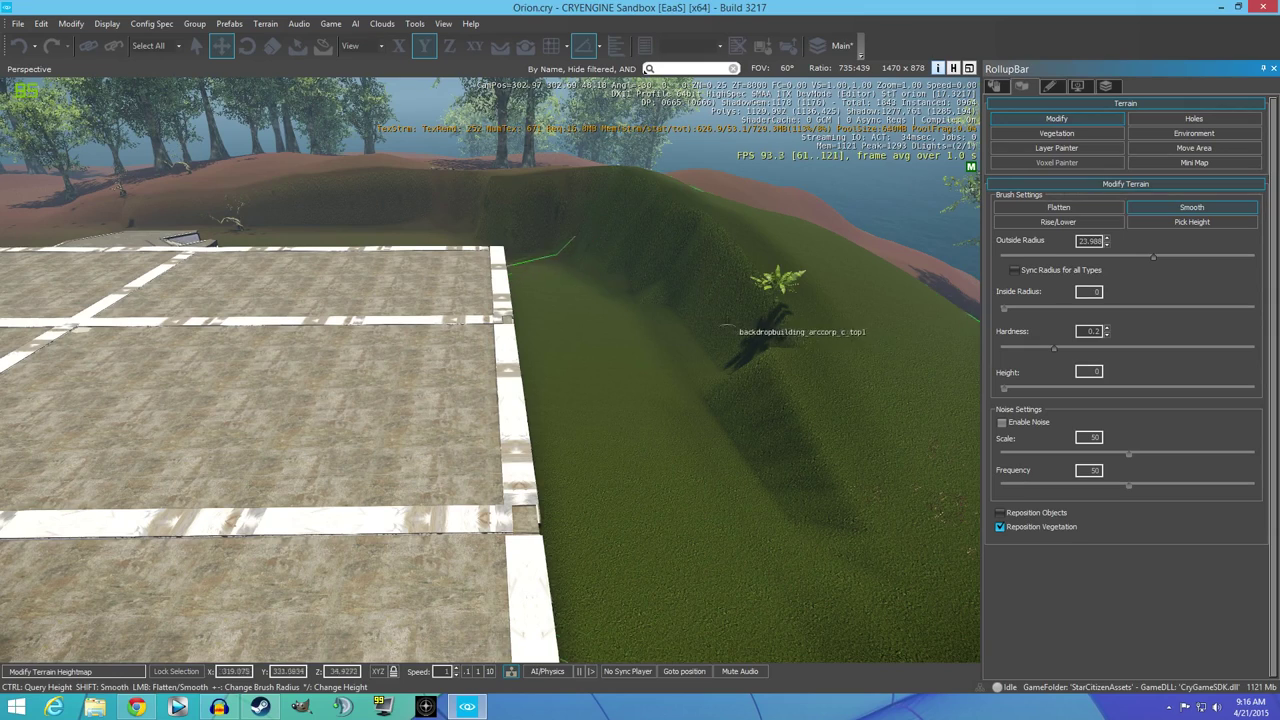
pyautogui.moveTo(1108, 259); pyautogui.dragTo(1105, 258)
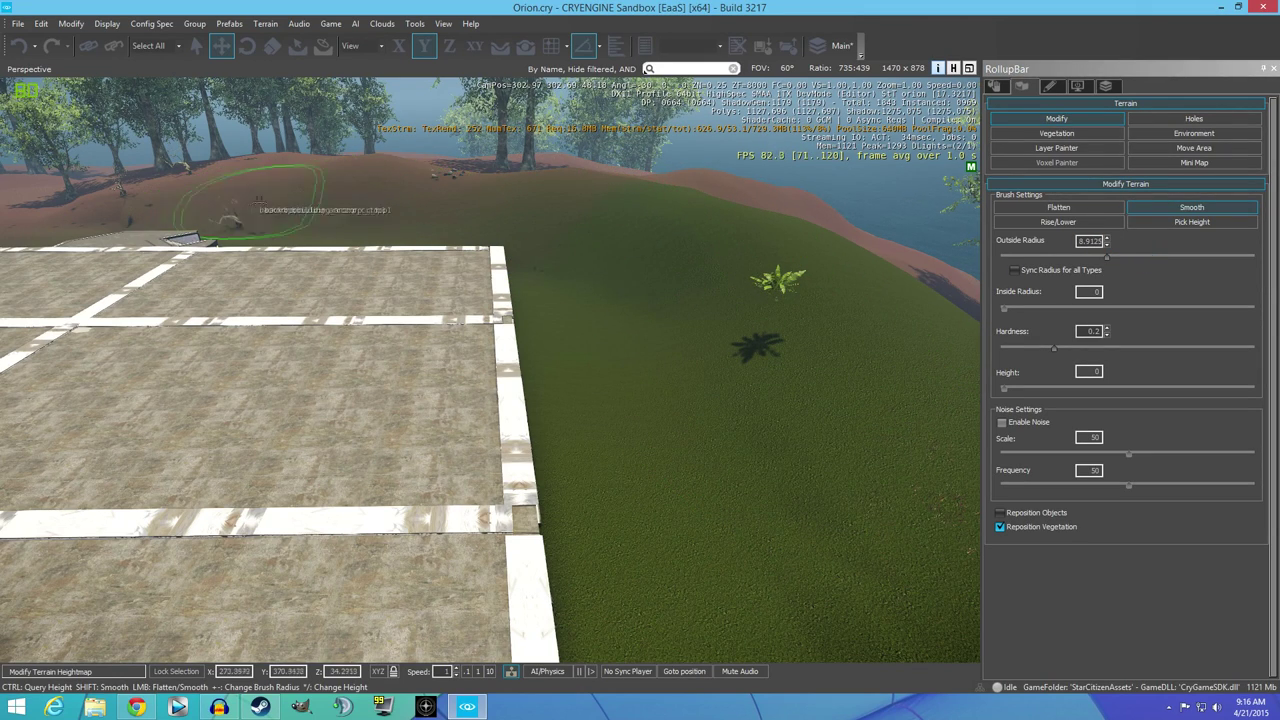
pyautogui.press('w')
pyautogui.press('w')
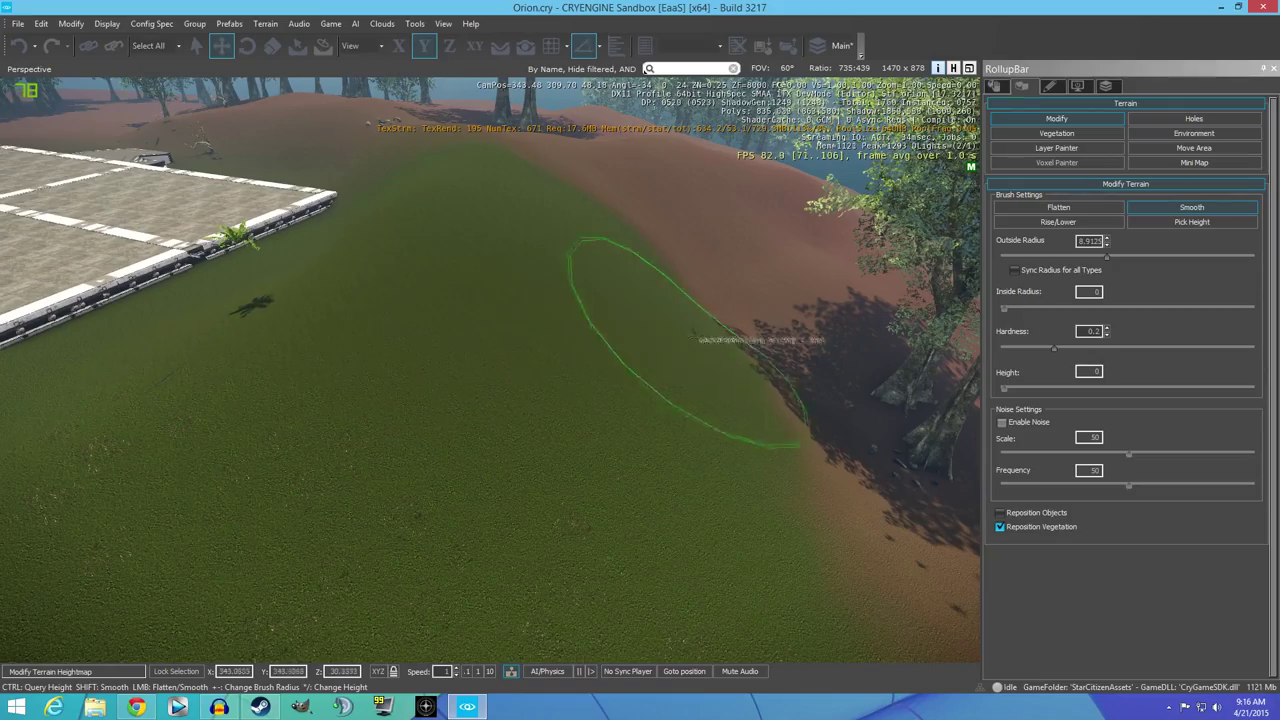
pyautogui.press('s')
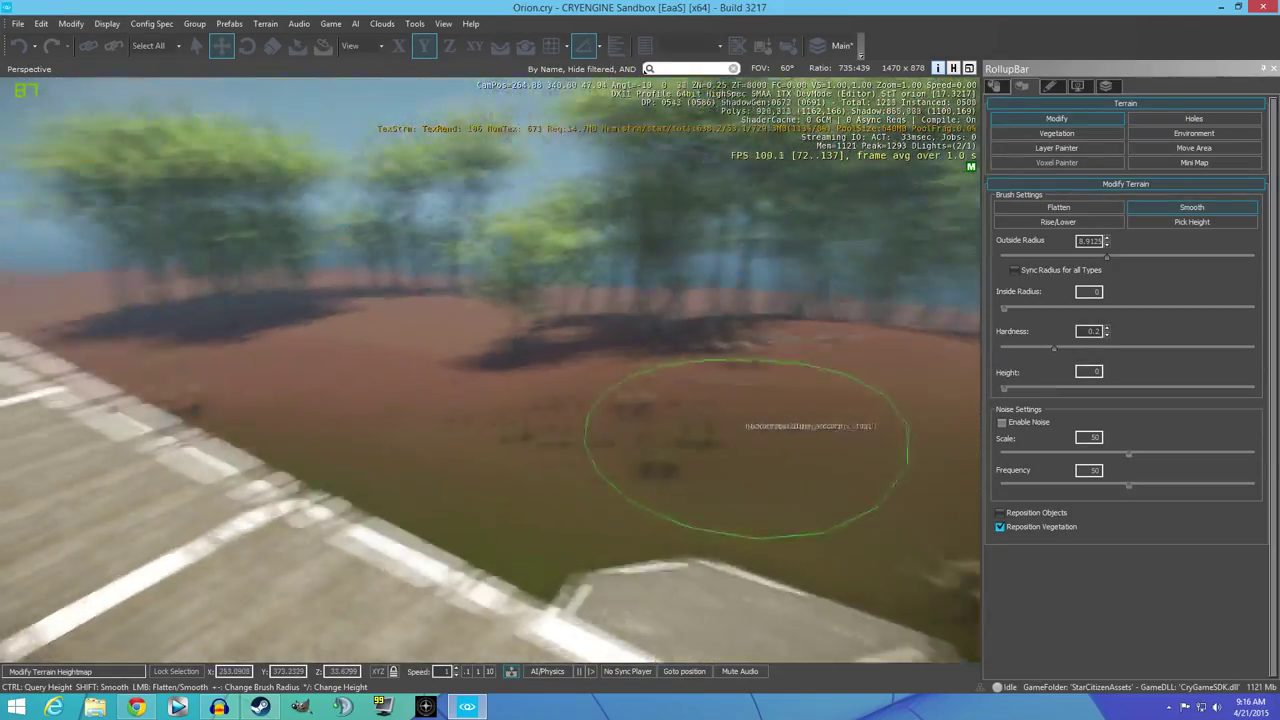
# Step: Smooth the steep ridge in the bare ground between the platform edge and the tower
pyautogui.press('w')
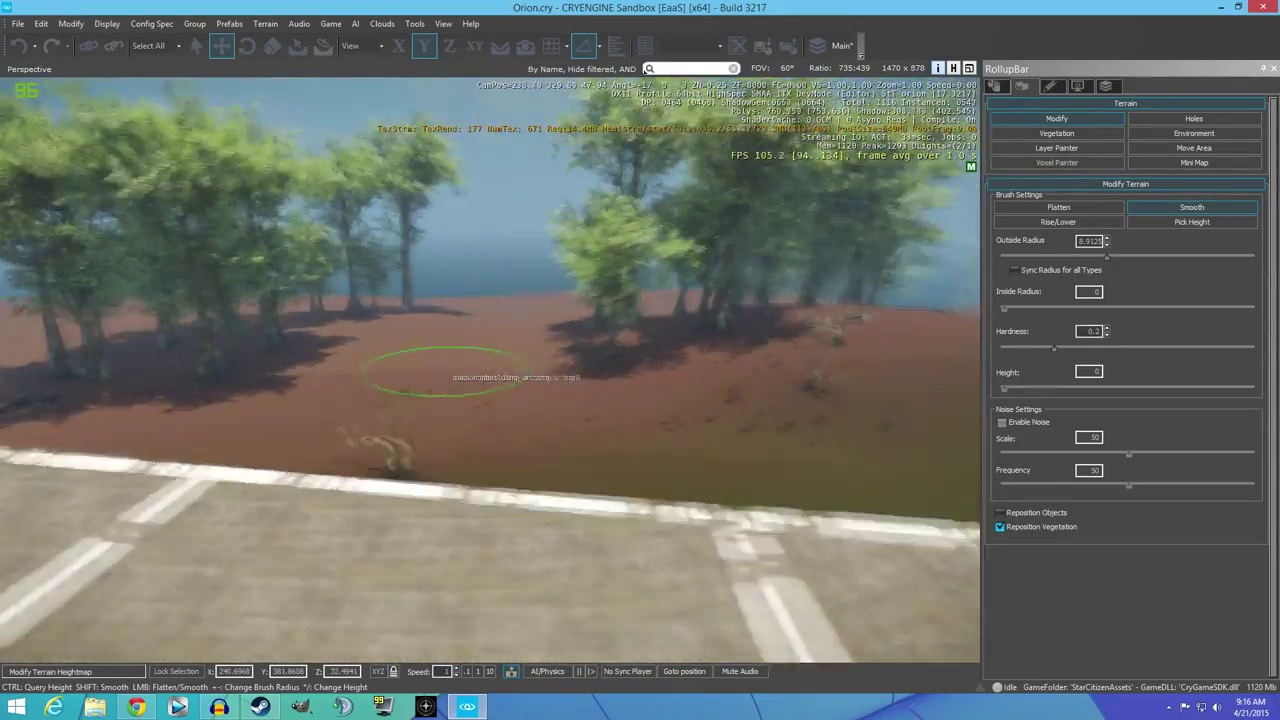
pyautogui.press('w')
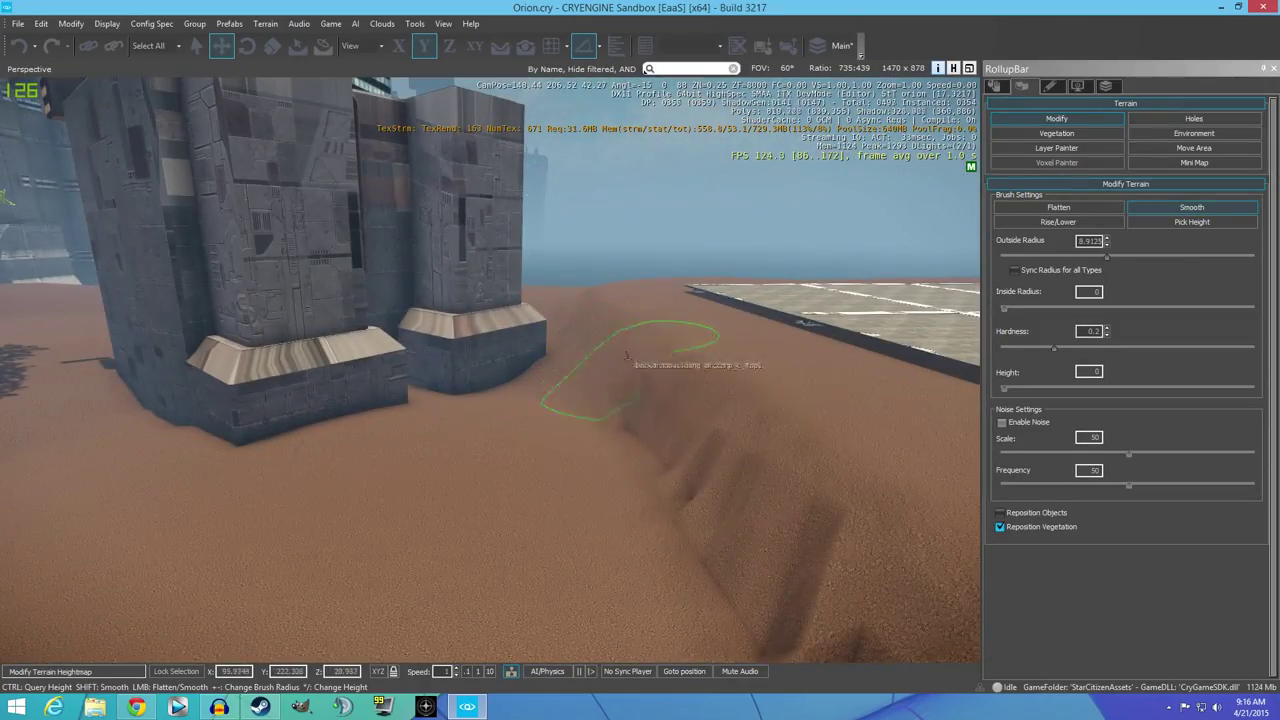
pyautogui.moveTo(627, 354); pyautogui.dragTo(604, 380)
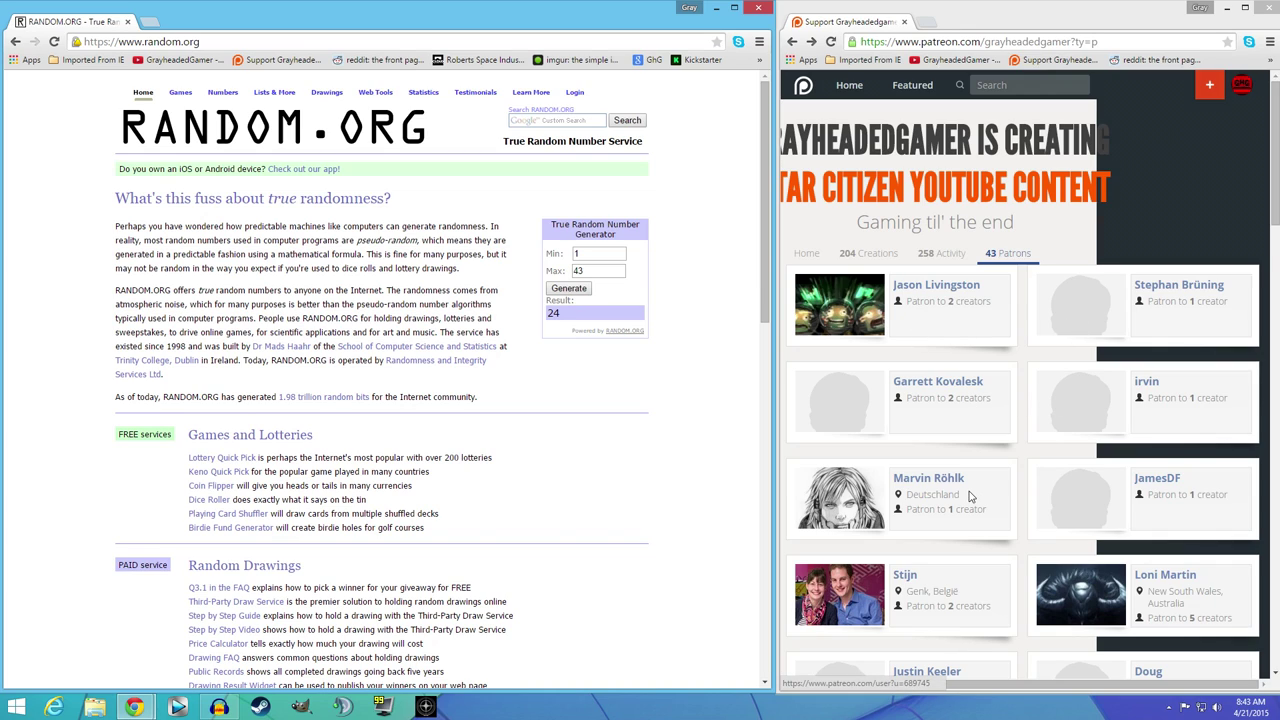
# Step: Switch to Chrome, look through the Patreon patron list and open the giveaway patron's profile to view its pledges
pyautogui.scroll(-5, 1085, 590)
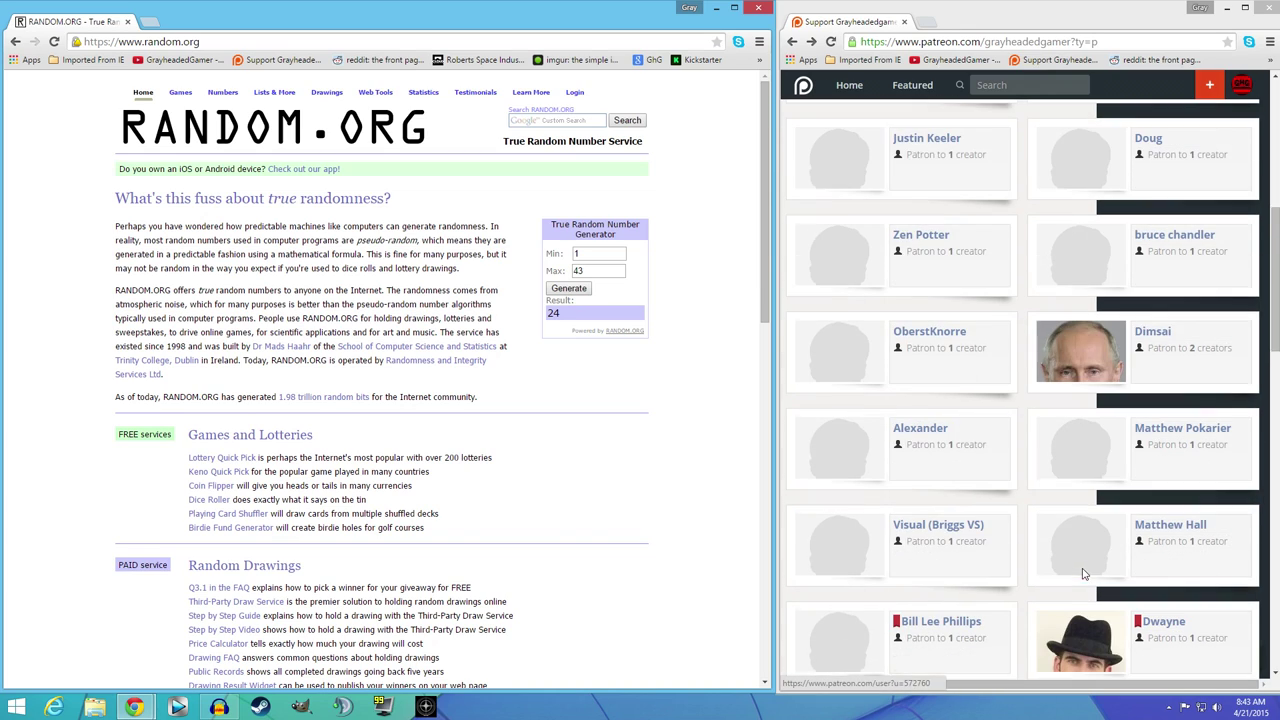
pyautogui.scroll(1, 1018, 278)
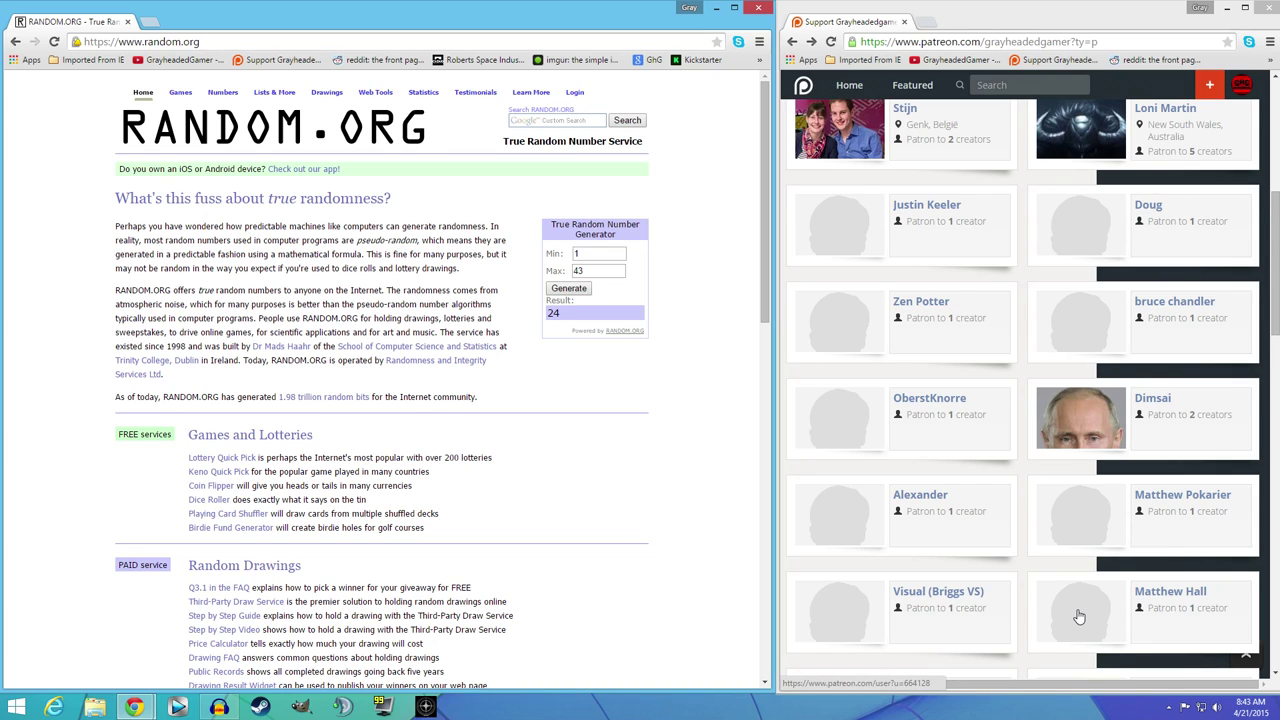
pyautogui.scroll(-4, 1078, 615)
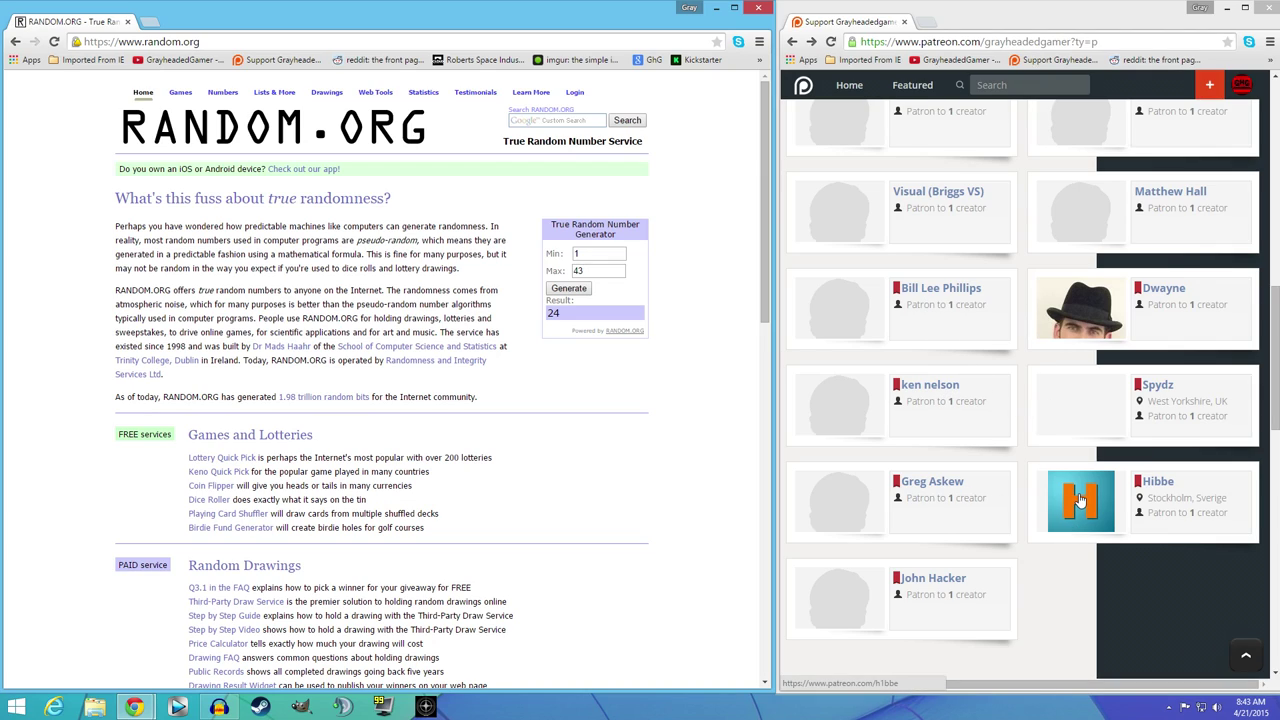
pyautogui.click(1081, 507)
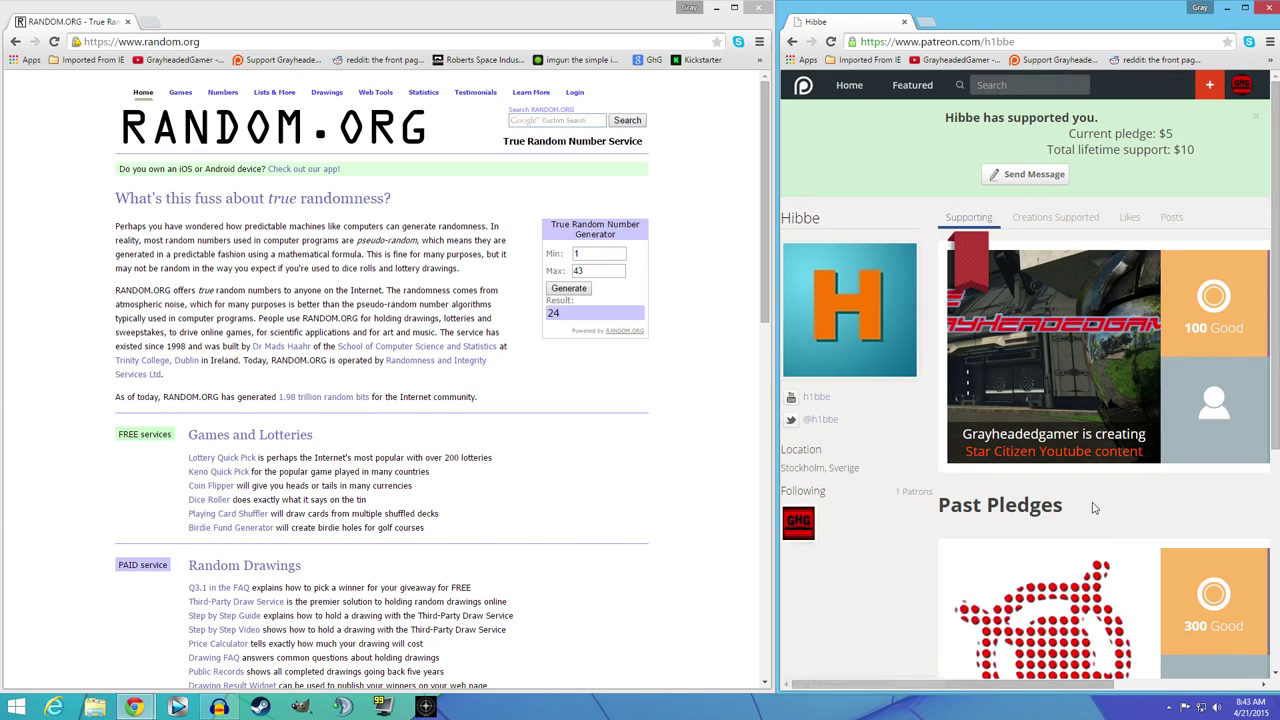
pyautogui.scroll(-2, 1093, 509)
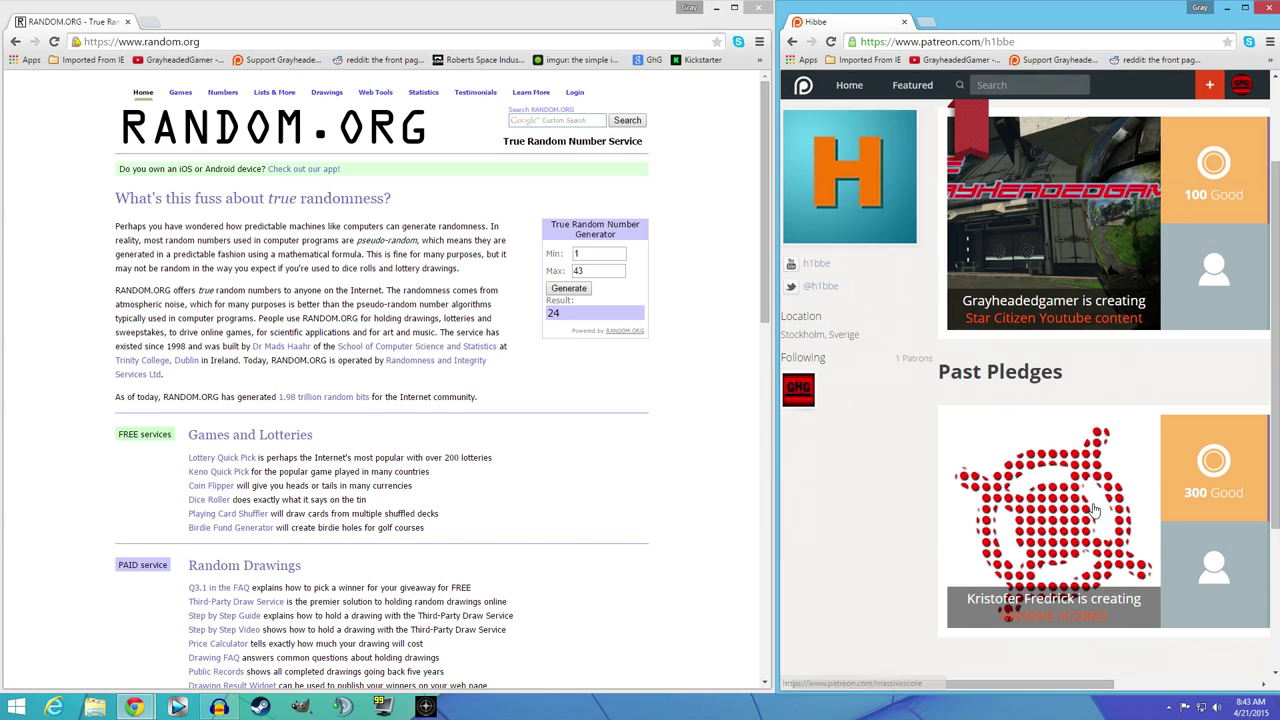
pyautogui.scroll(2, 1093, 509)
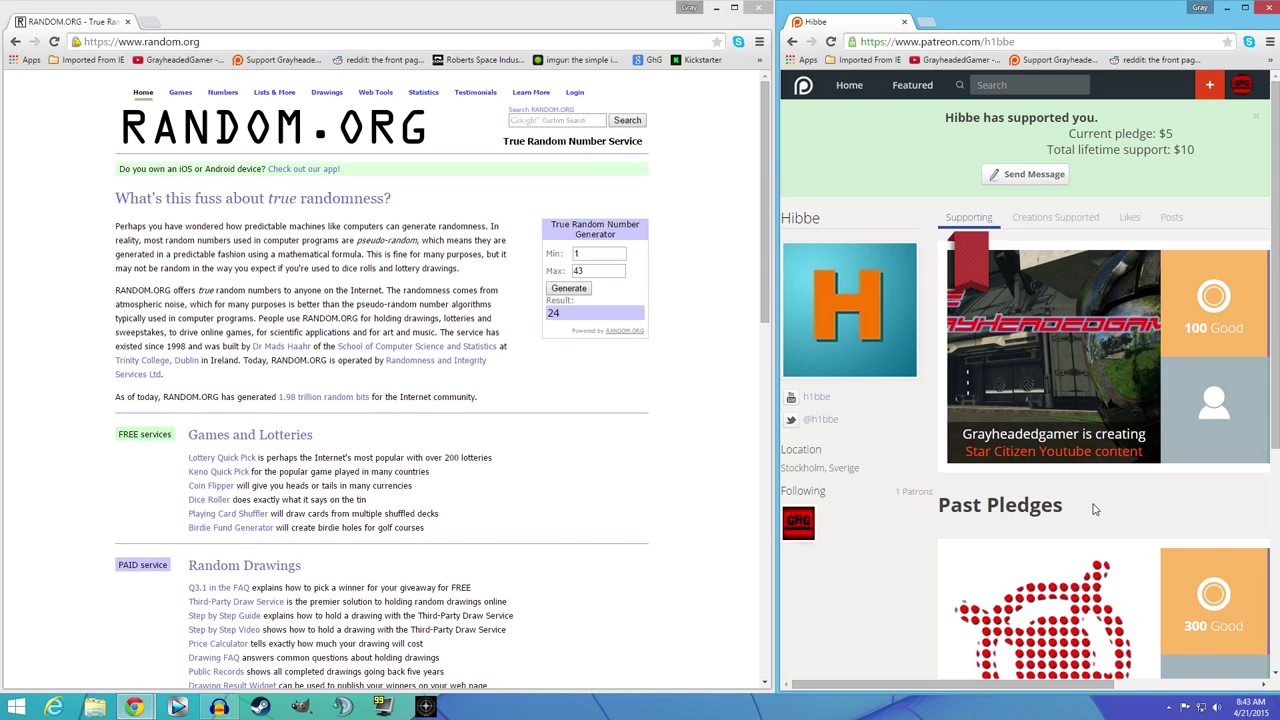
# Step: Look through the supported creators and past pledges on the giveaway patron's Patreon profile
pyautogui.scroll(-5, 1094, 509)
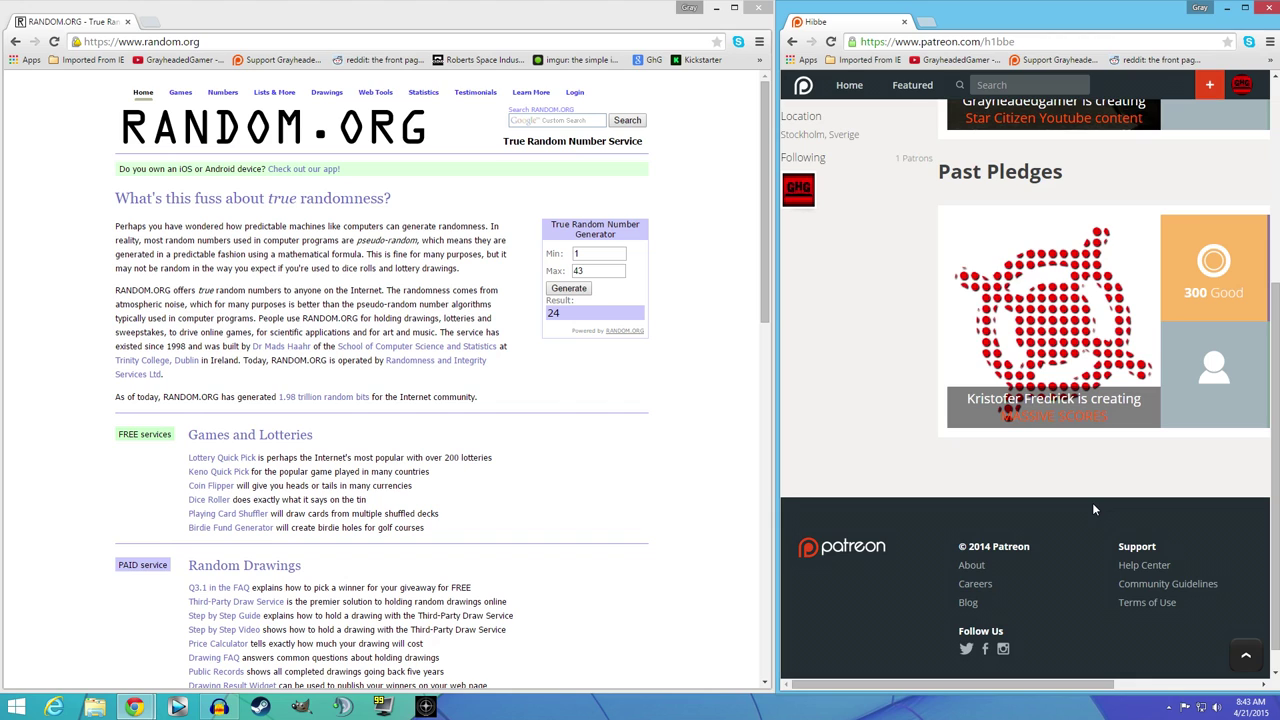
pyautogui.scroll(5, 1093, 509)
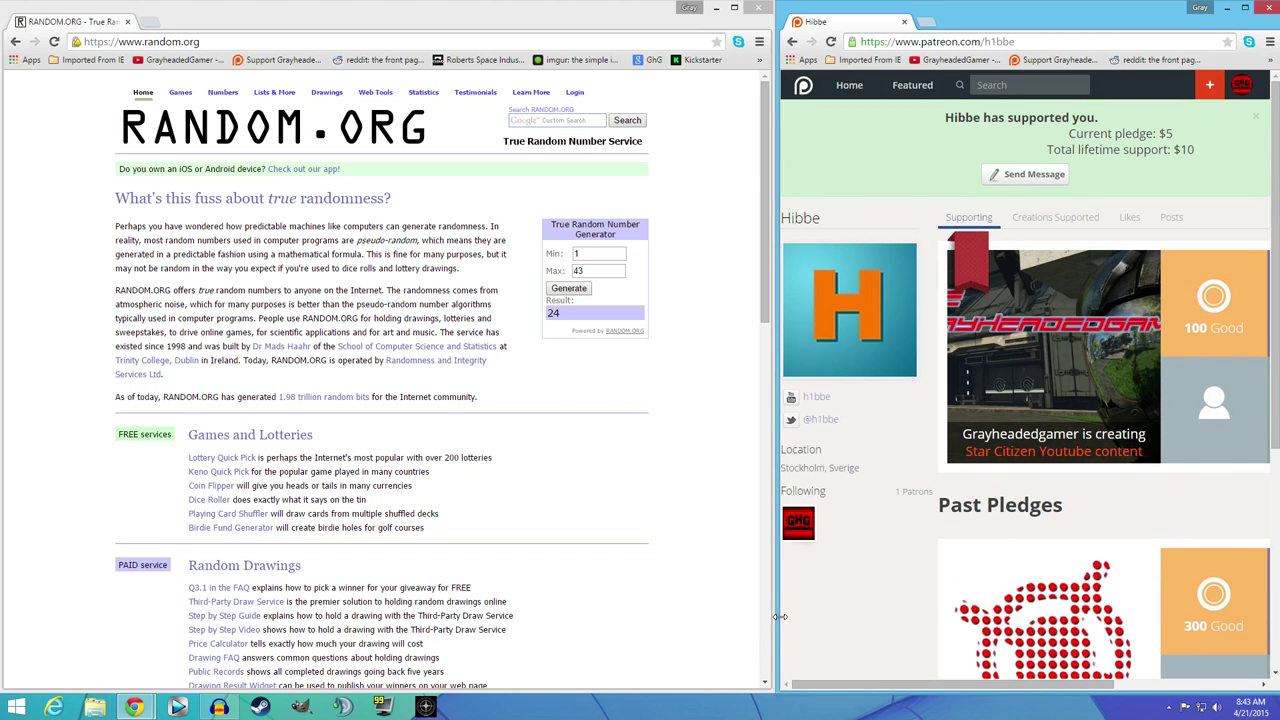
pyautogui.moveTo(779, 616); pyautogui.dragTo(346, 540)
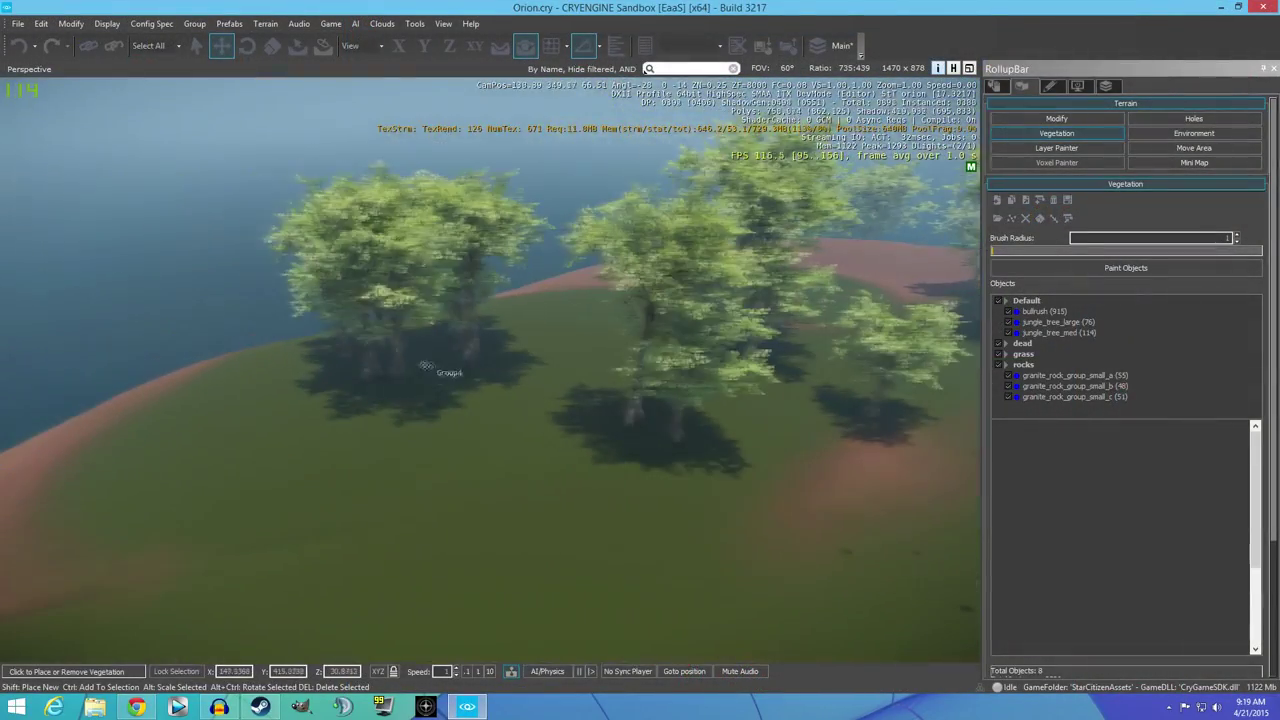
# Step: Switch to CRYENGINE Sandbox and reposition a jungle_tree_large on the bare ground beside the tree grove, then inspect the planting around the landing platform
pyautogui.click(400, 368)
pyautogui.moveTo(398, 372); pyautogui.dragTo(540, 455)
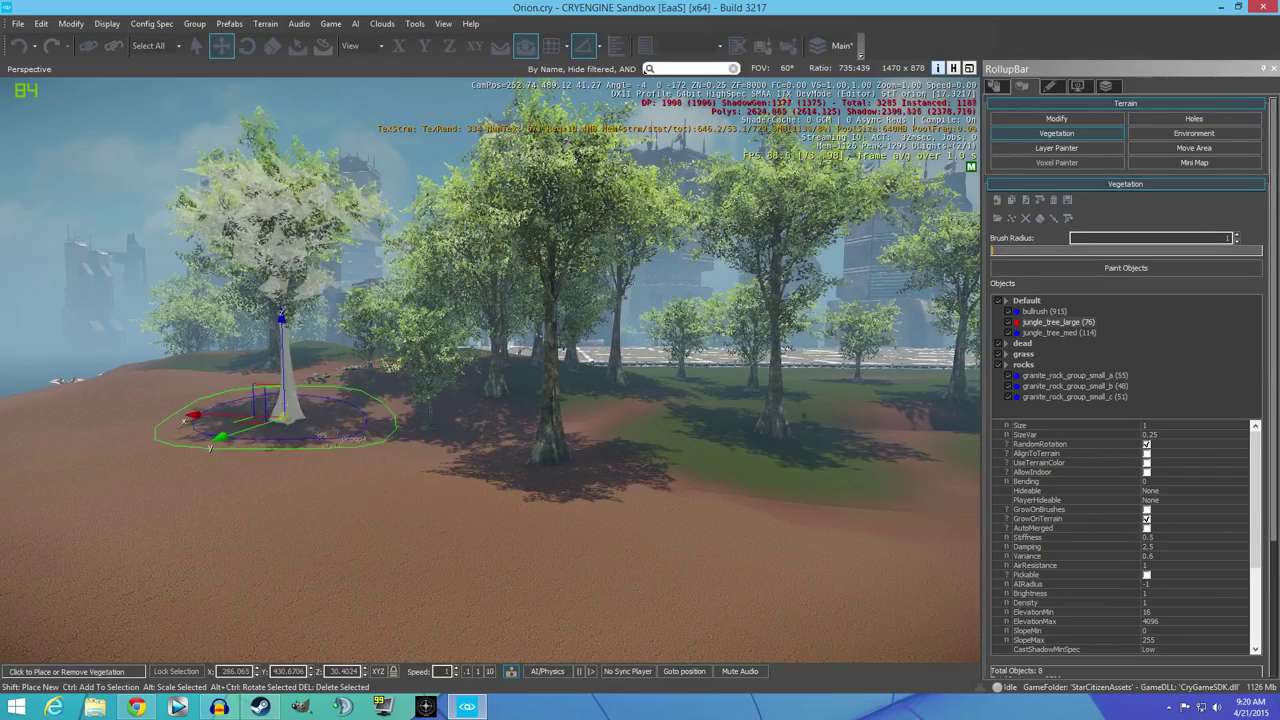
pyautogui.moveTo(184, 420); pyautogui.dragTo(410, 444)
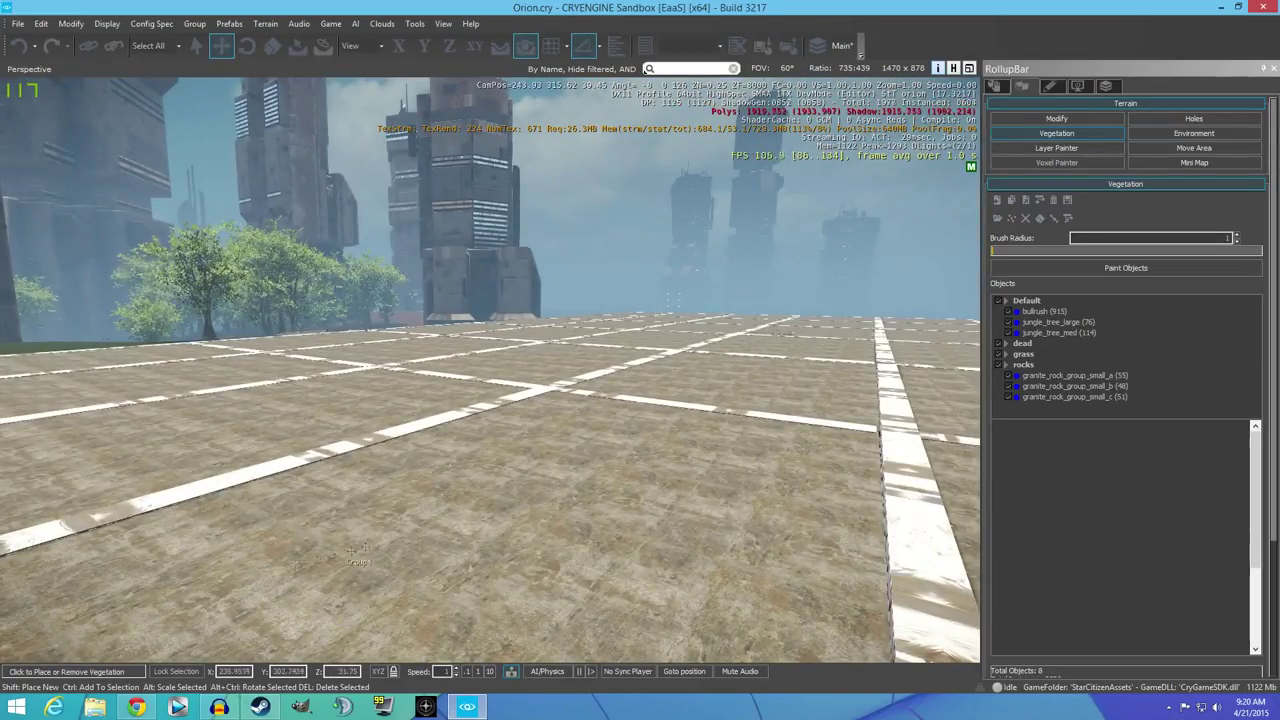
pyautogui.moveTo(352, 549); pyautogui.dragTo(352, 549)
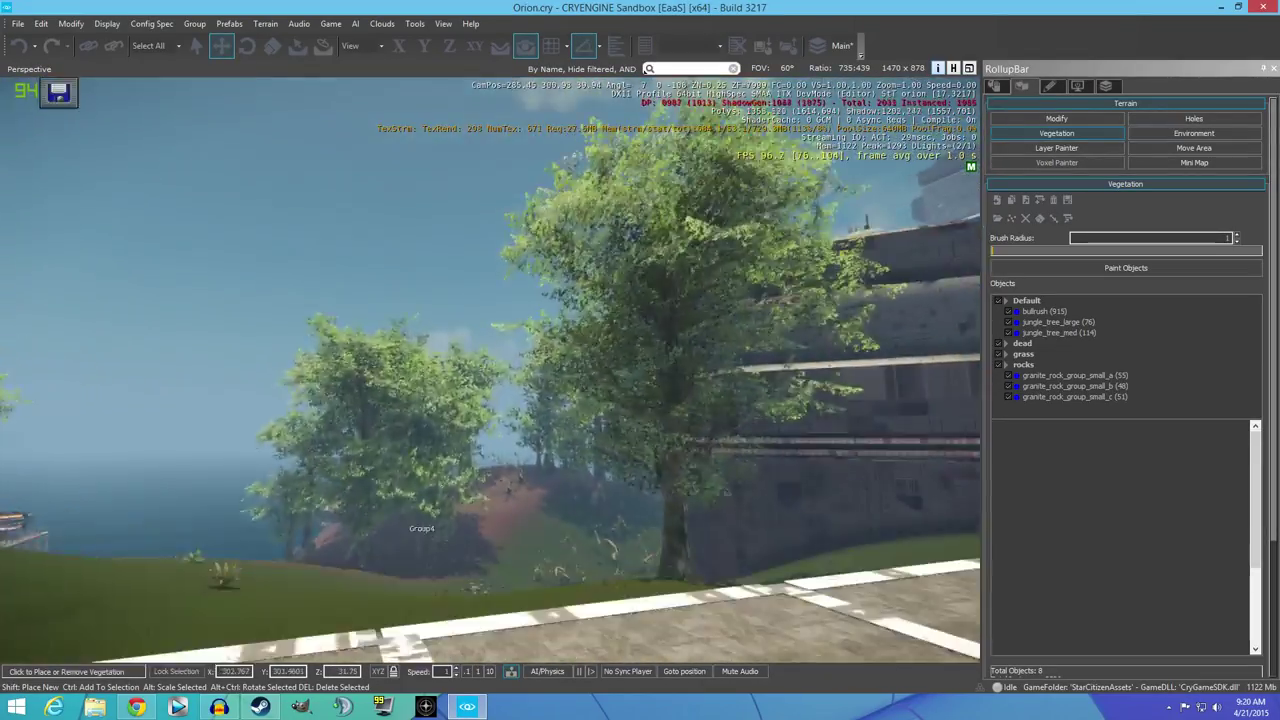